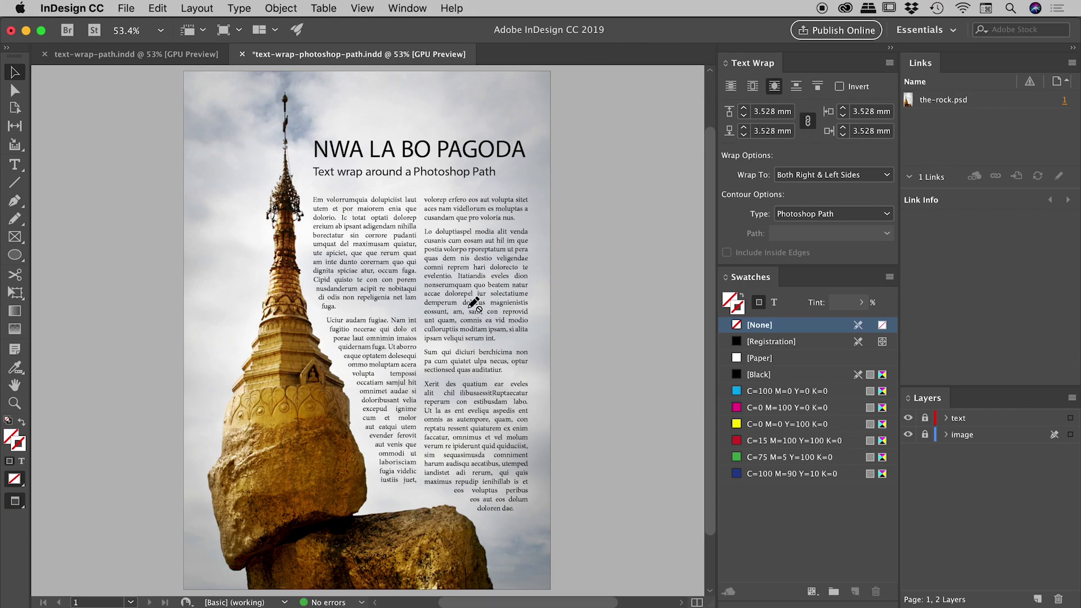
- Switch to text-wrap-path.indd and bring the lower text and donkey photo into view
left_click(144, 56)
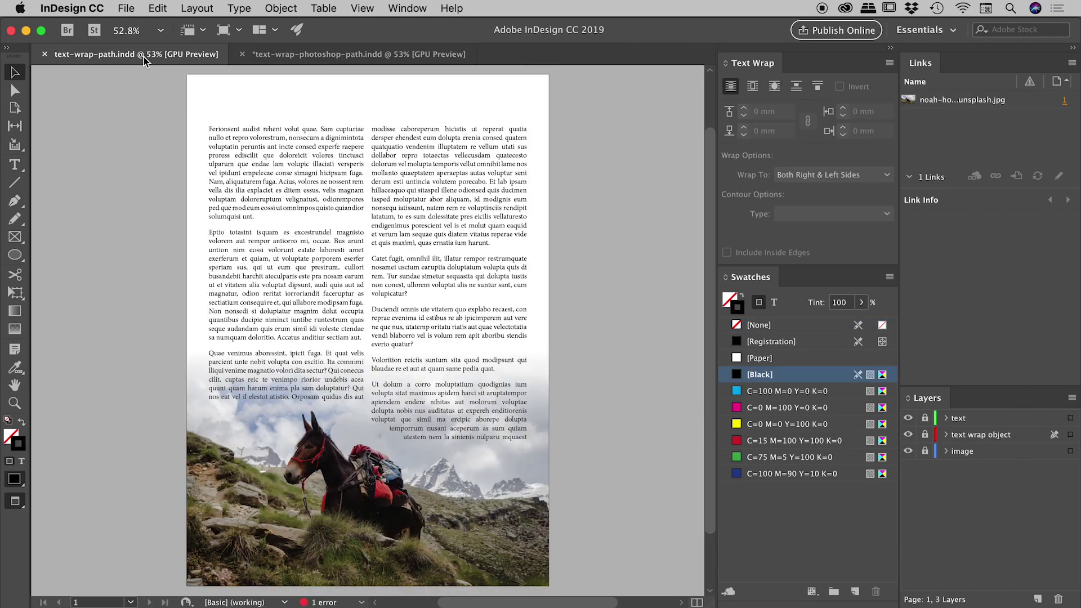
scroll(414, 501, "up", 5)
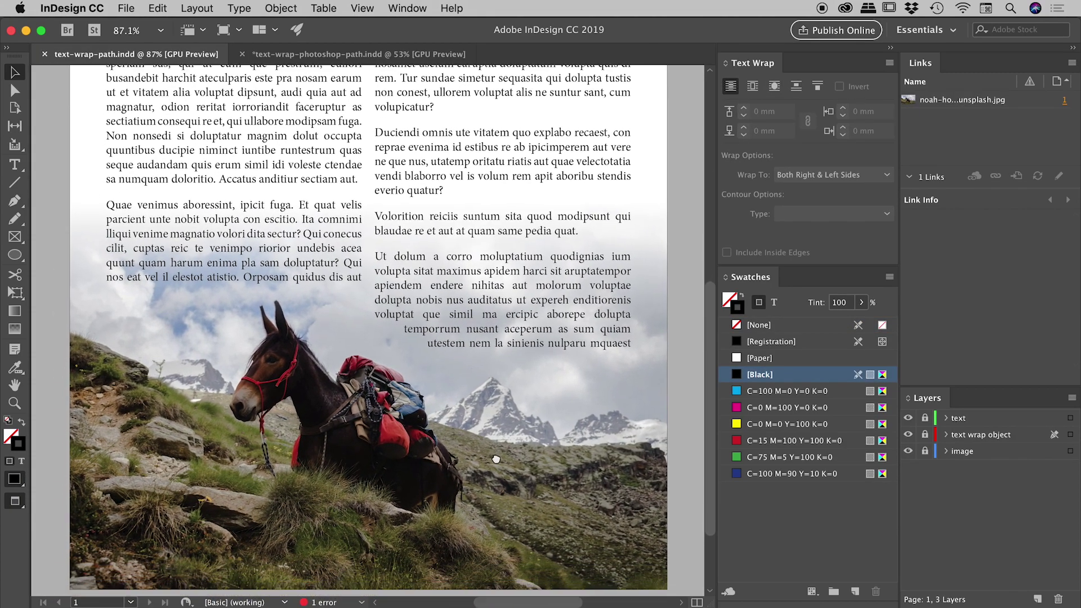
left_click_drag(496, 459, 495, 404)
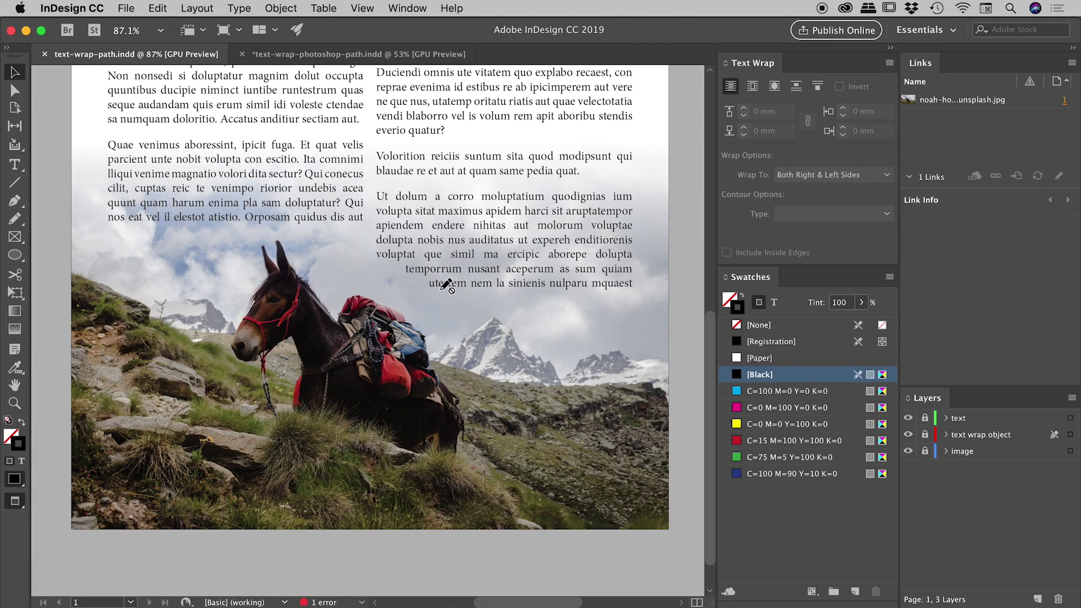
- Hide and re-show the text, image and text wrap object layers to inspect each one
left_click(908, 418)
left_click(908, 418)
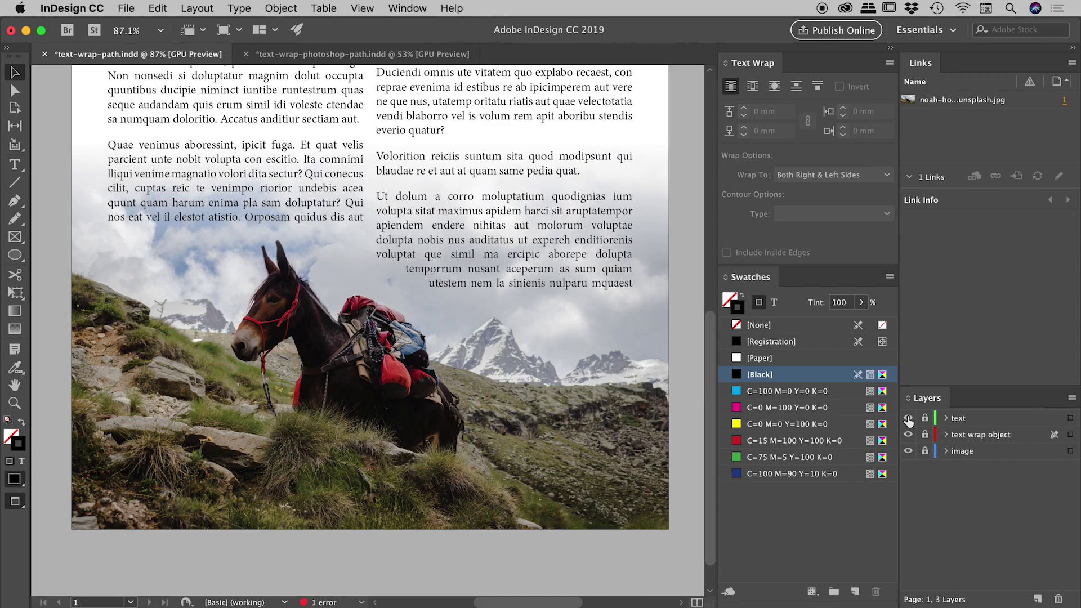
left_click(909, 451)
left_click(909, 452)
left_click(909, 435)
left_click(909, 434)
- Unlock the 'text wrap object' layer, make it current, and select the wrap shape over the photo
left_click(925, 434)
left_click(989, 438)
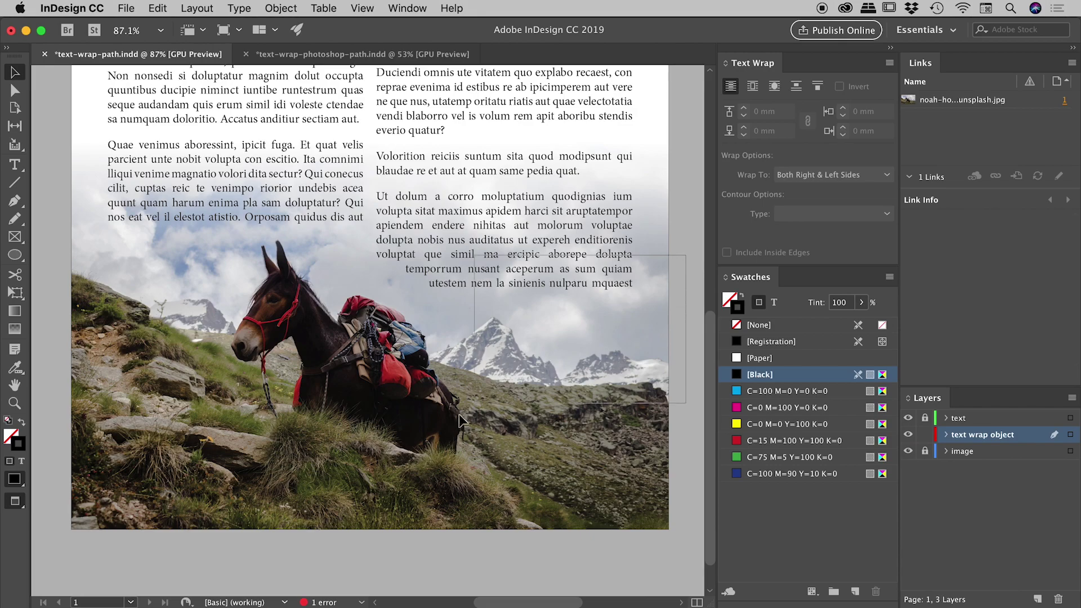
left_click(395, 473)
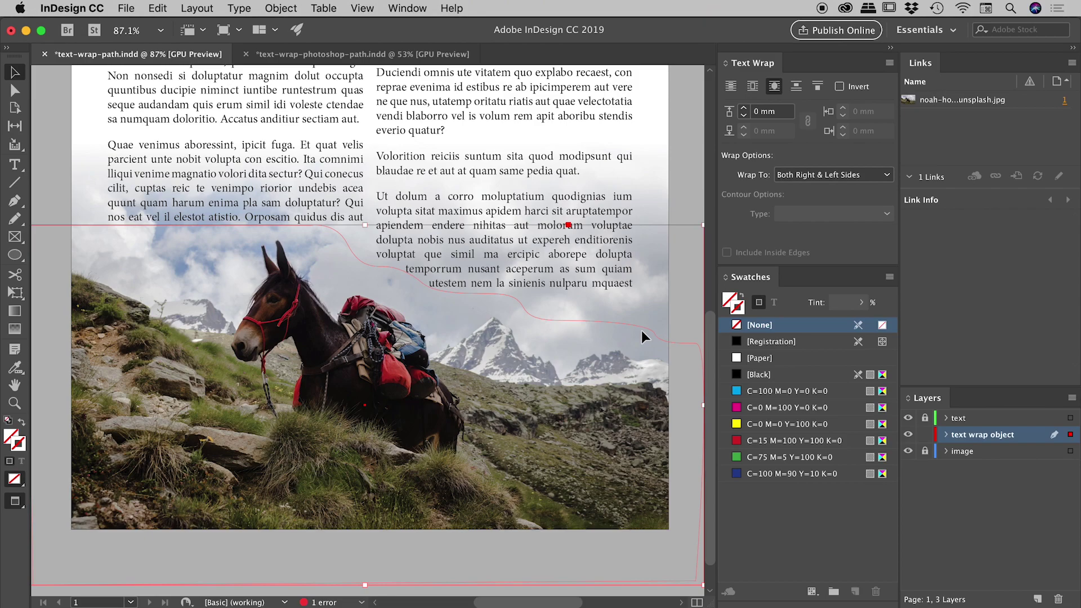
- Delete the existing wrap shape and draw a circle around the donkey with the Ellipse tool
key("Delete")
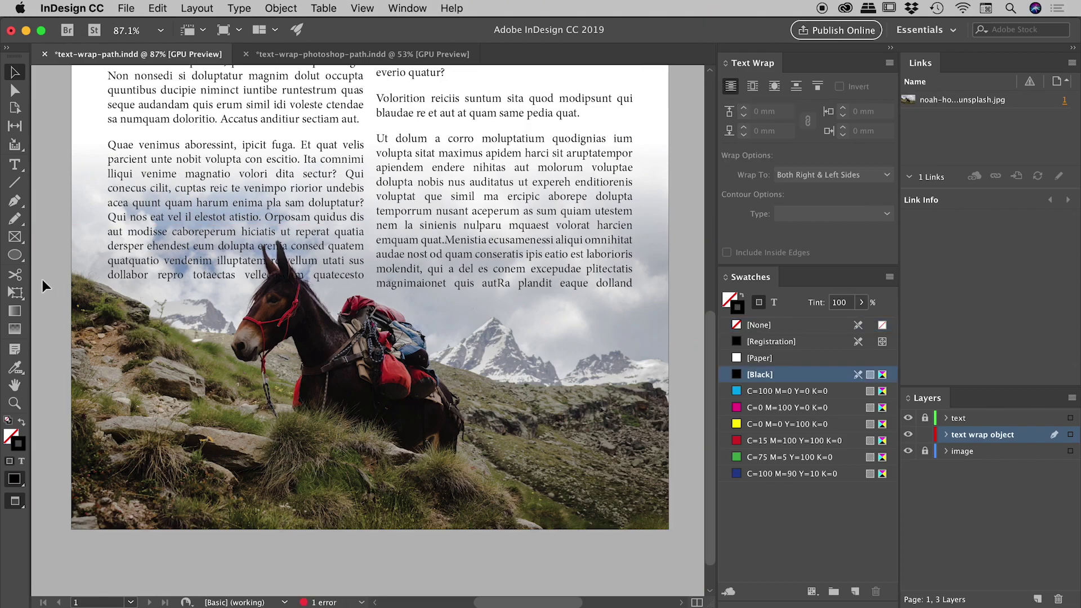
left_click(16, 257)
left_click(78, 288)
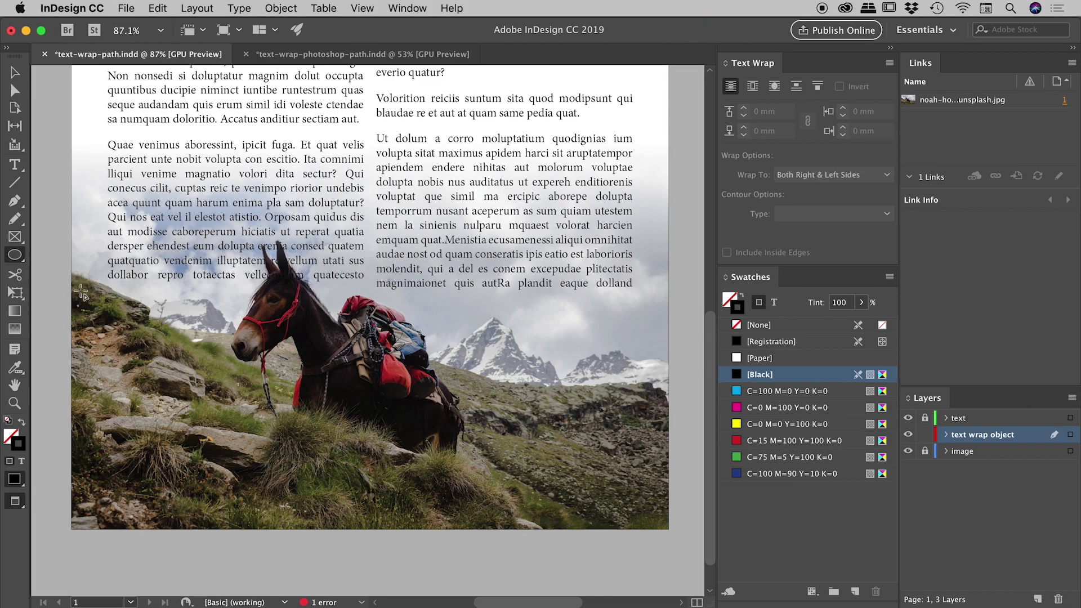
left_click_drag(253, 188, 499, 456)
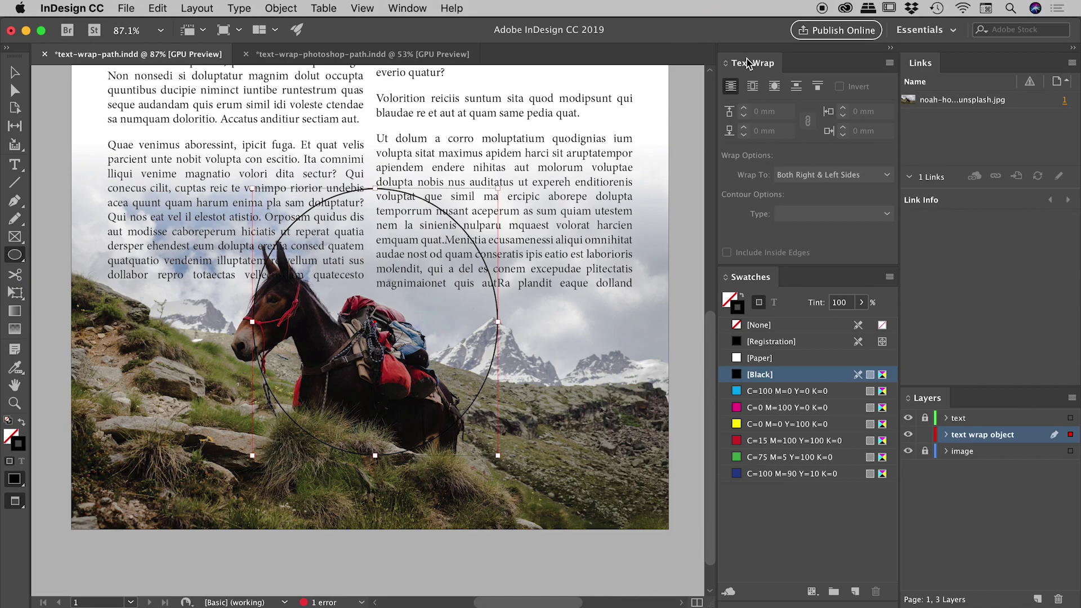
- Try bounding-box and then object-shape text wrap on the circle, then delete it
left_click(394, 8)
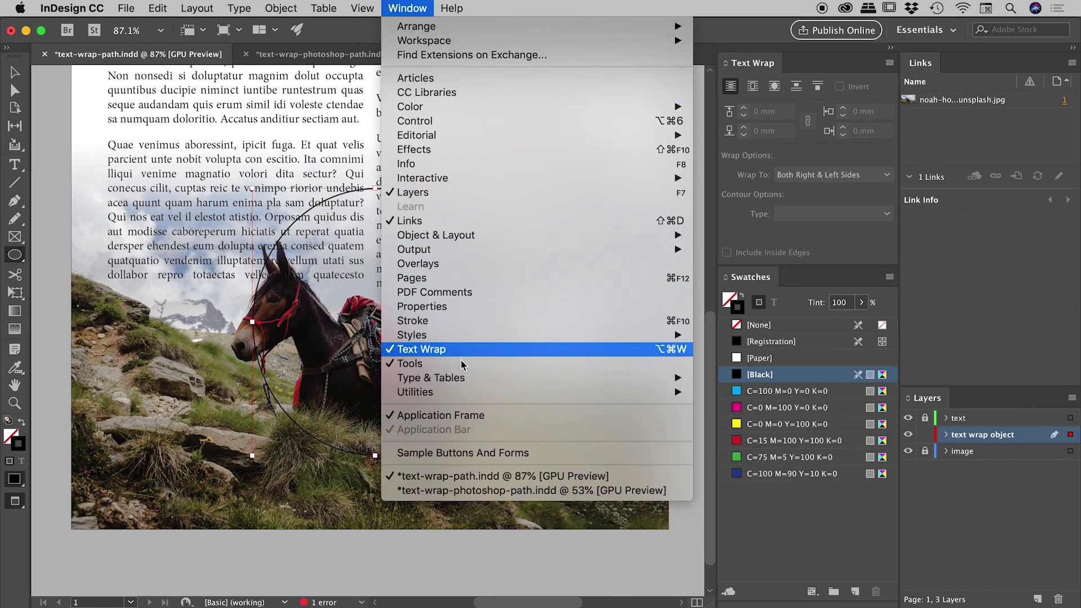
left_click(404, 6)
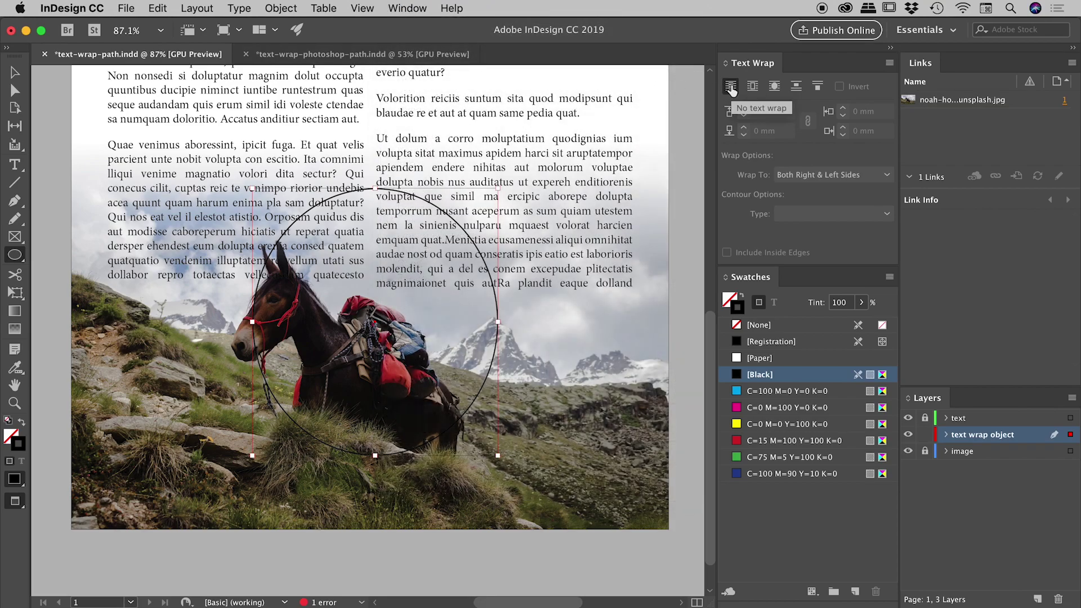
left_click(753, 85)
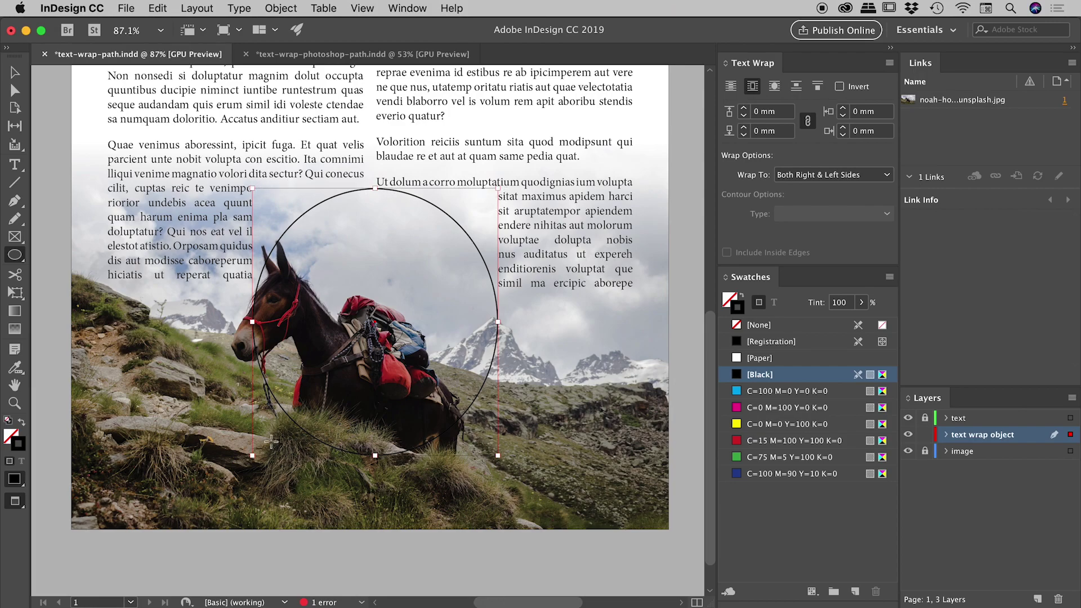
left_click(772, 87)
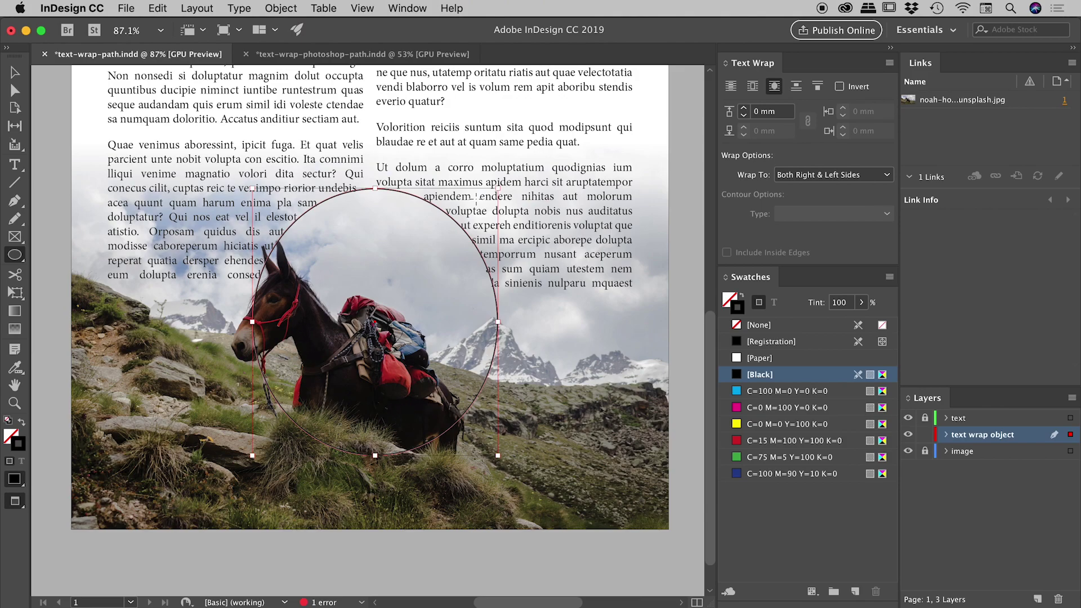
key("Delete")
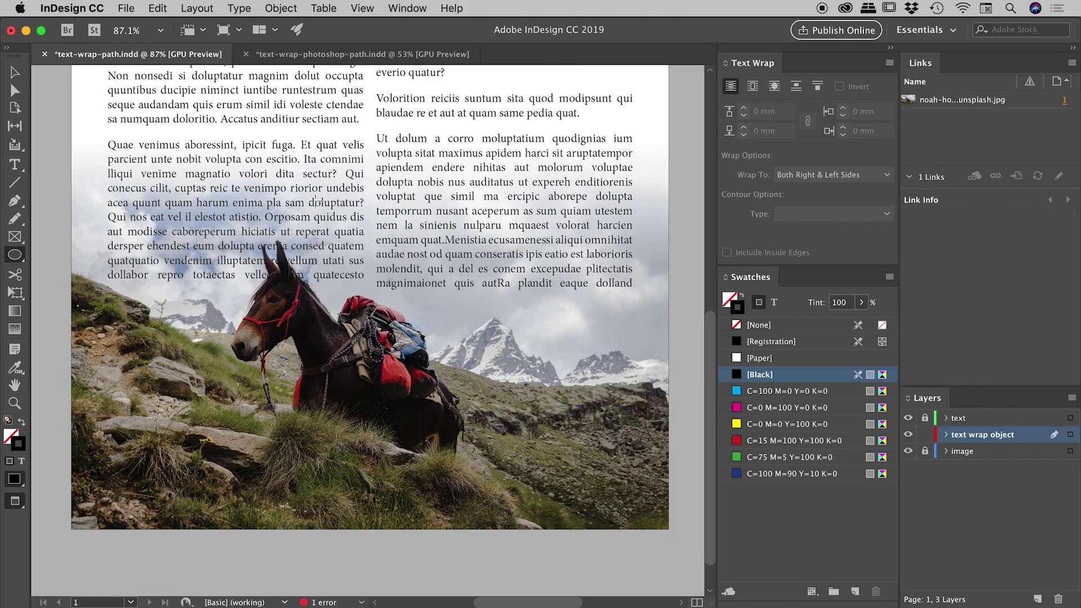
- Trace a Pen path from left of the page over the donkey's back and along the ridge
key("p")
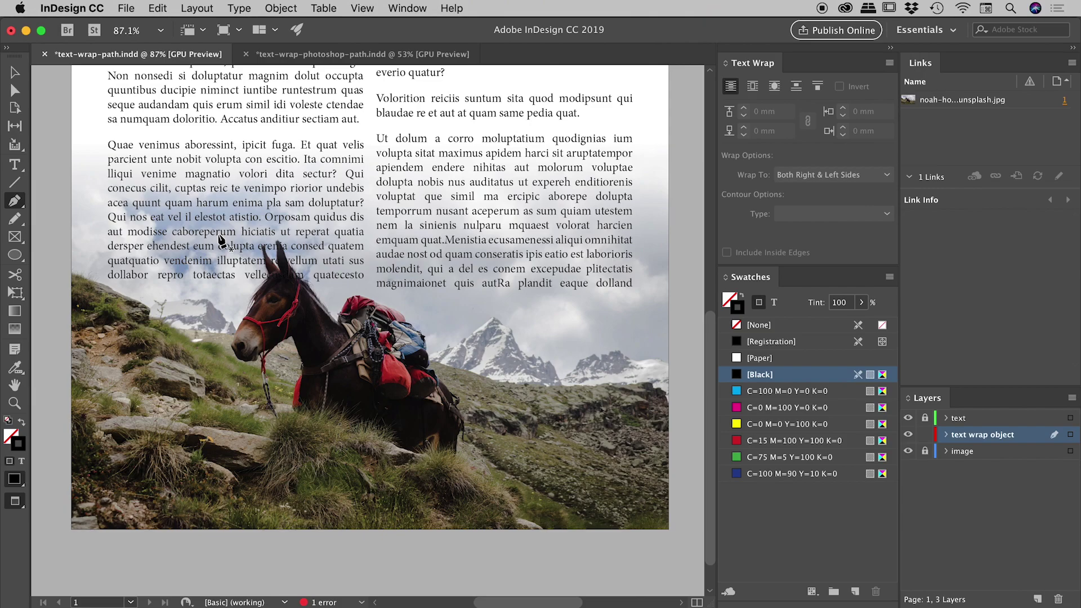
left_click(51, 230)
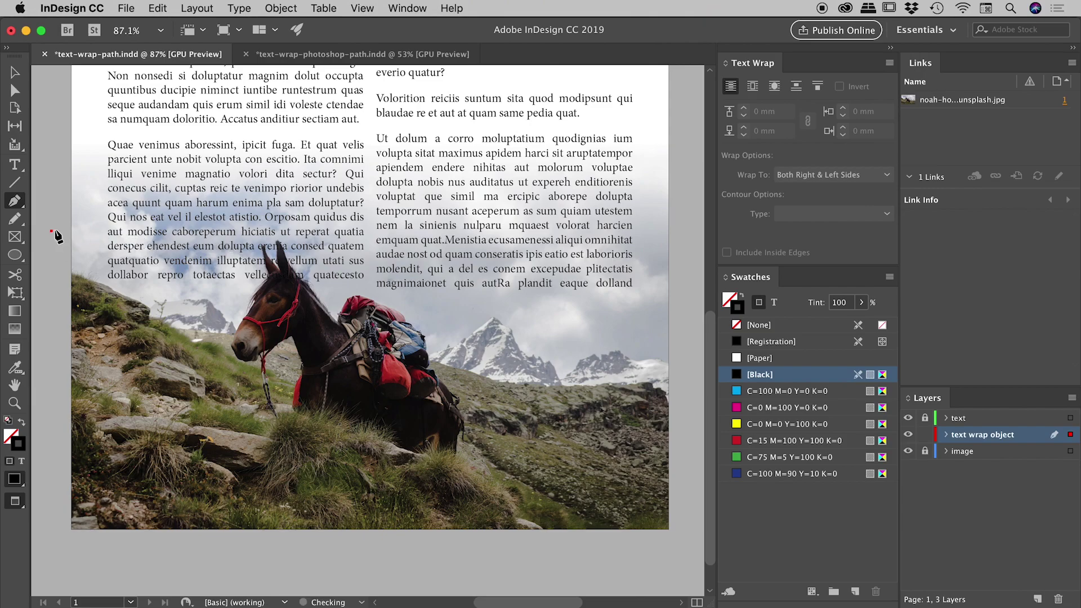
left_click(329, 231)
left_click_drag(370, 284, 382, 326)
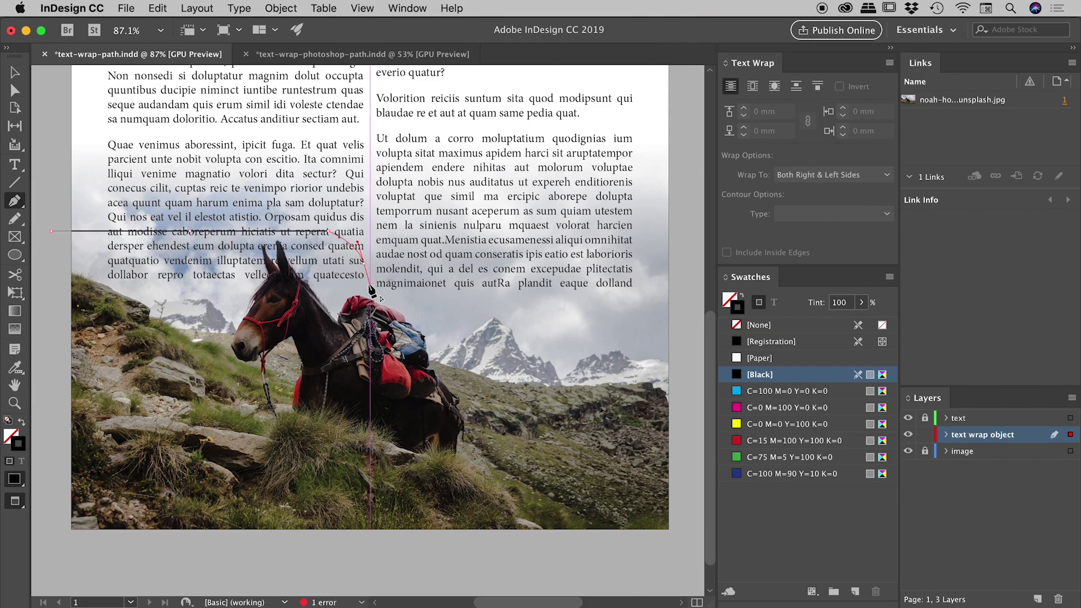
left_click(420, 305)
left_click_drag(475, 310, 550, 339)
left_click_drag(637, 341, 647, 344)
left_click(682, 352)
- Run the path down below the page, across to the bottom left, and close it at the start
left_click(692, 550)
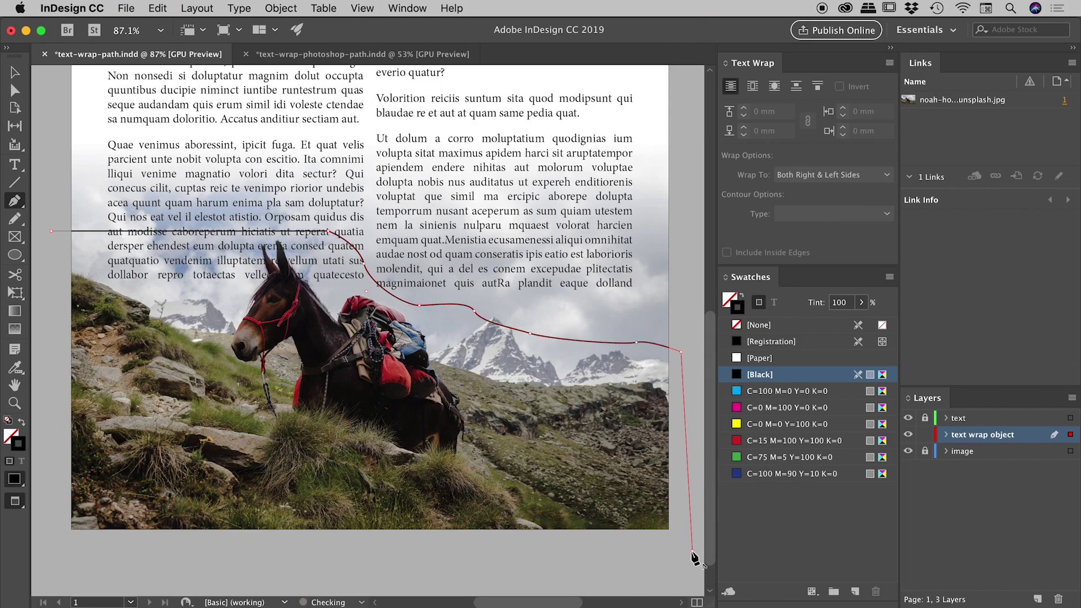
left_click(33, 561)
left_click(74, 231)
left_click_drag(354, 296, 332, 287)
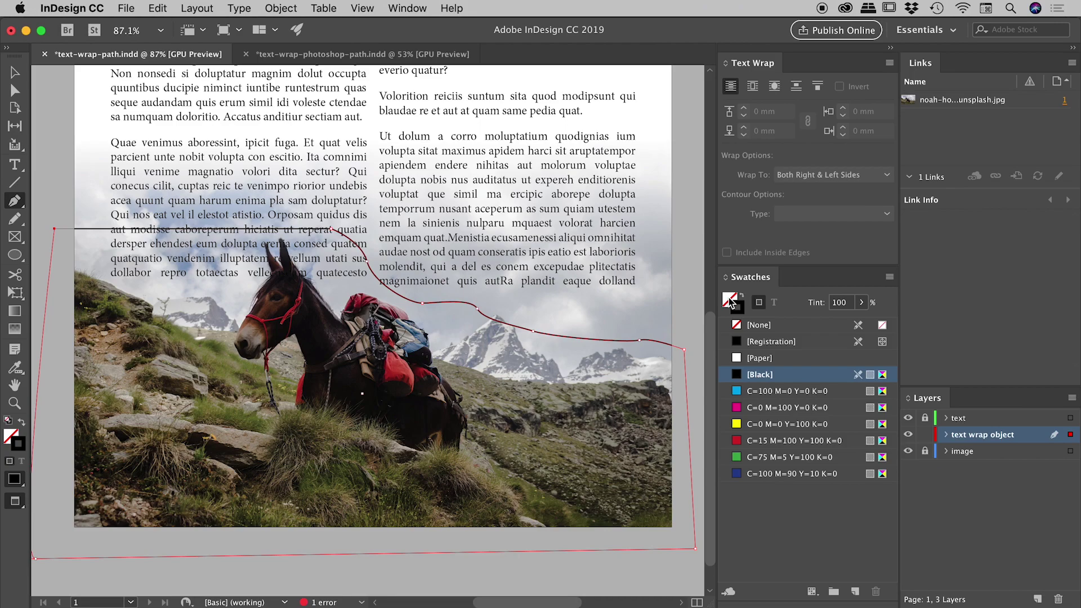
- Give the path a [None] stroke, wrap text around its object shape, and settle the offset at 0 mm
left_click(760, 325)
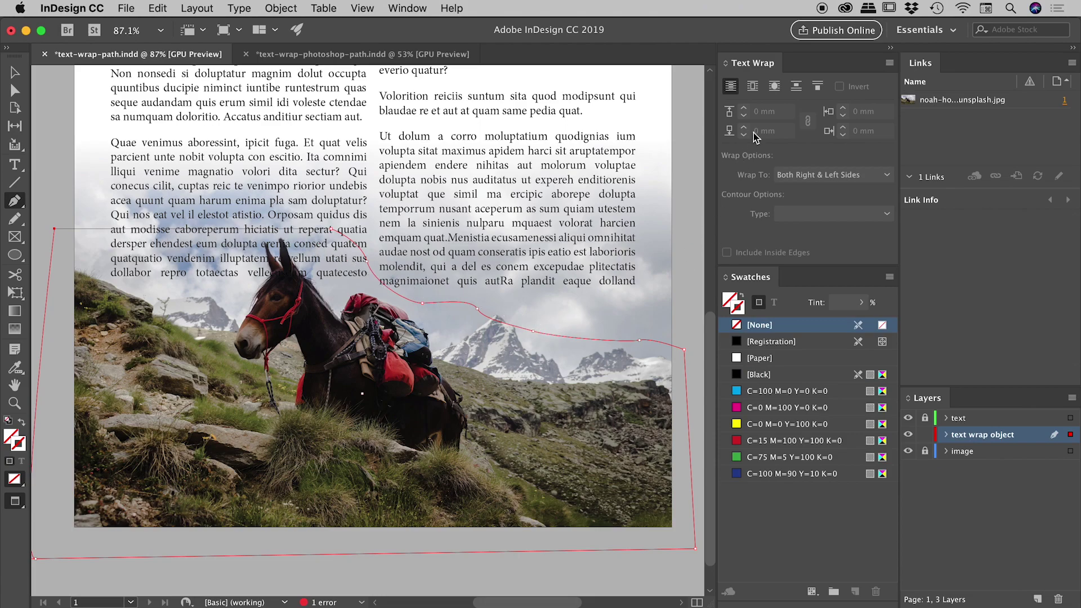
left_click(775, 85)
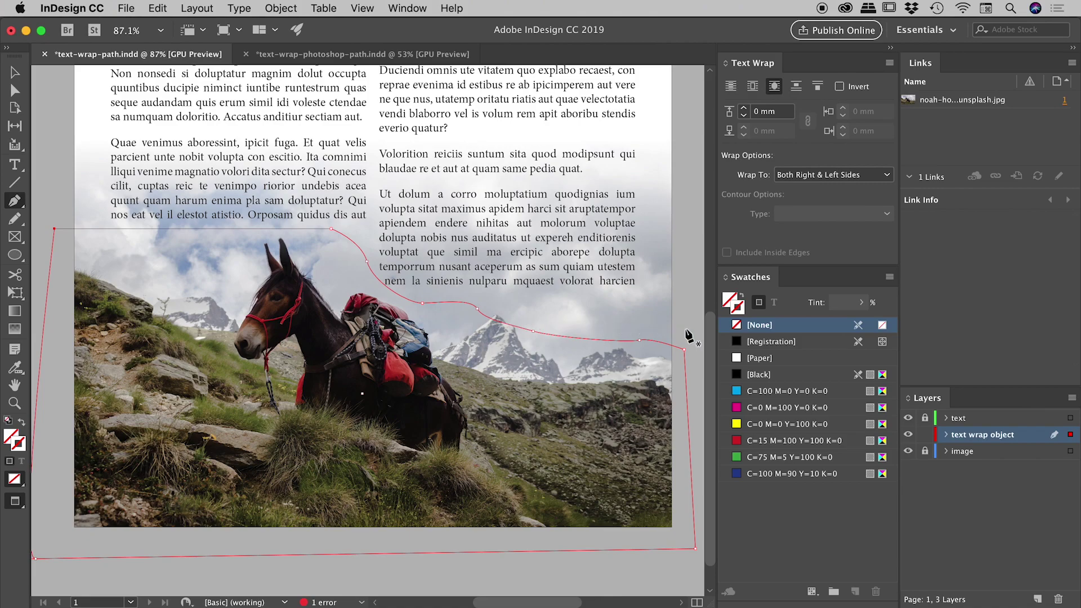
left_click(744, 108)
left_click(744, 108)
left_click(744, 108)
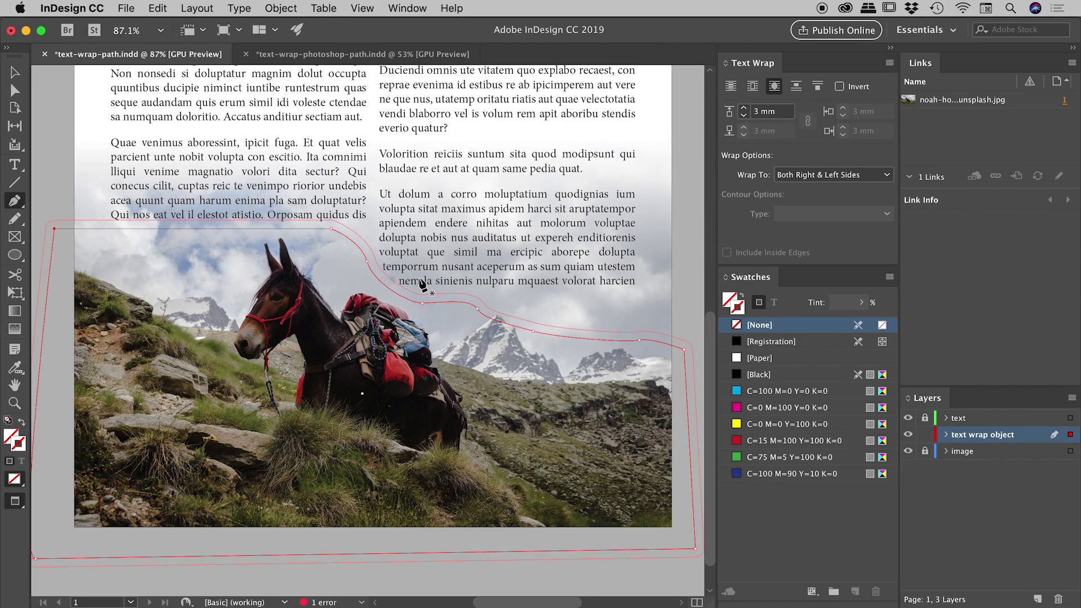
left_click(744, 117)
left_click(744, 116)
left_click(744, 117)
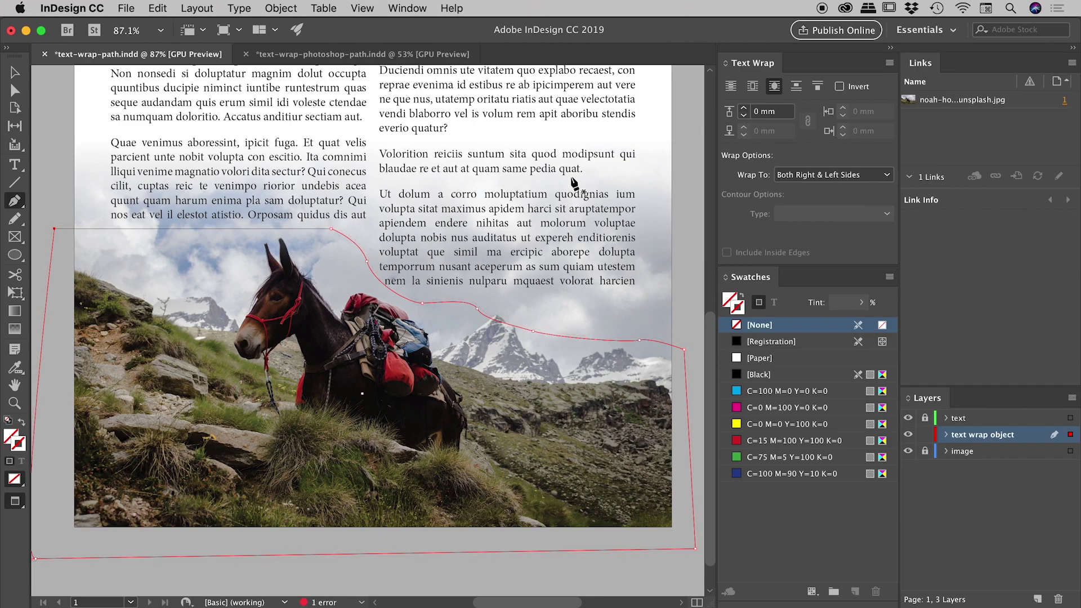
- Switch to text-wrap-photoshop-path.indd and toggle the text and image layers' visibility
left_click(343, 55)
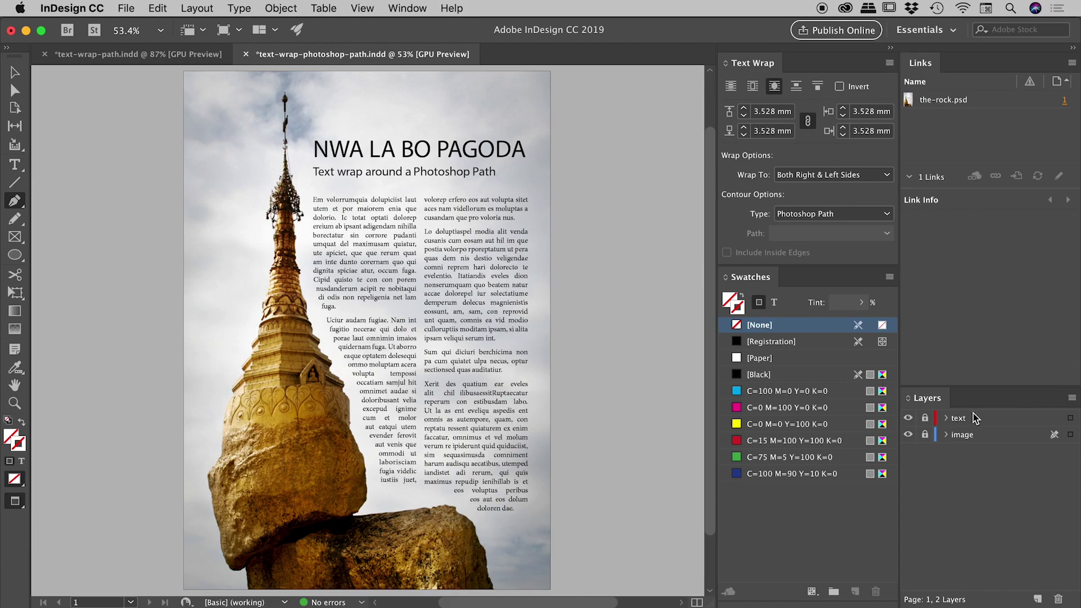
left_click(909, 419)
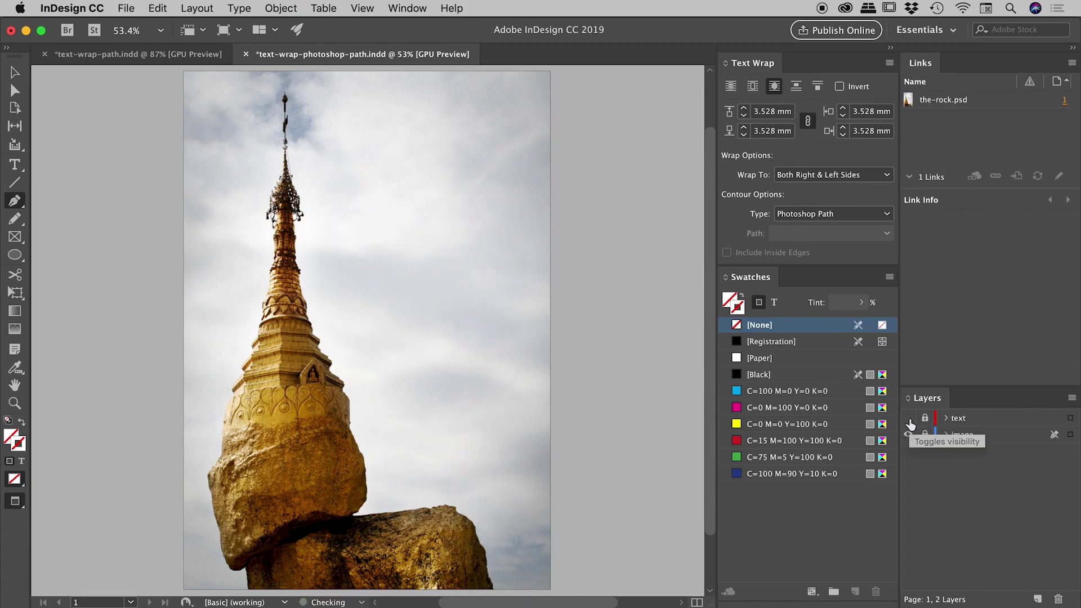
left_click(909, 419)
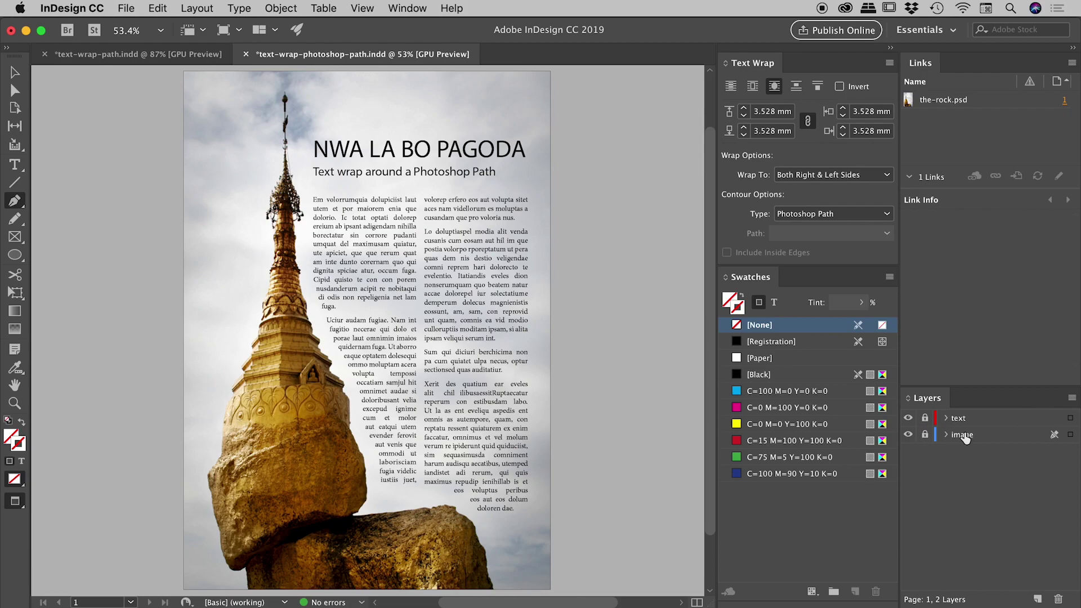
left_click(908, 435)
left_click(908, 435)
- Unlock the image layer, make it current, and select the pagoda photo to view its Photoshop Path wrap
left_click(925, 435)
left_click(971, 437)
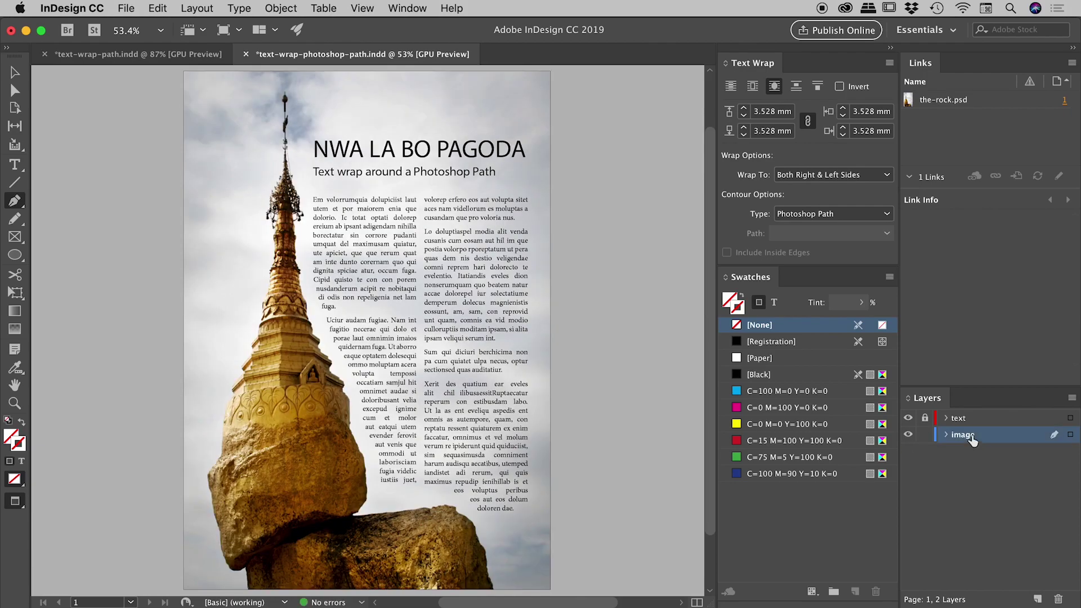
left_click(14, 72)
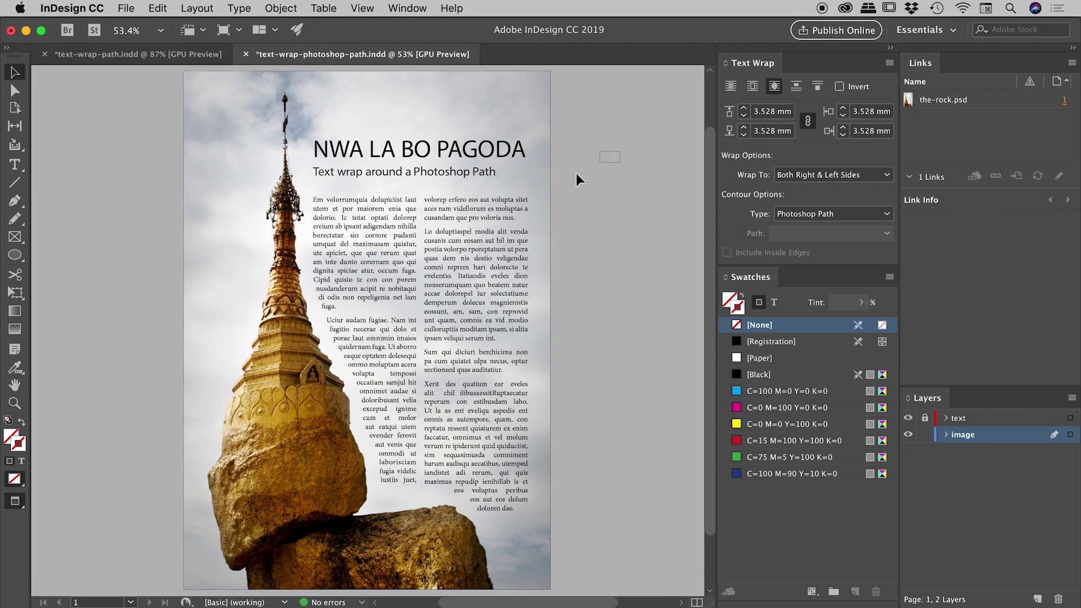
left_click(432, 271)
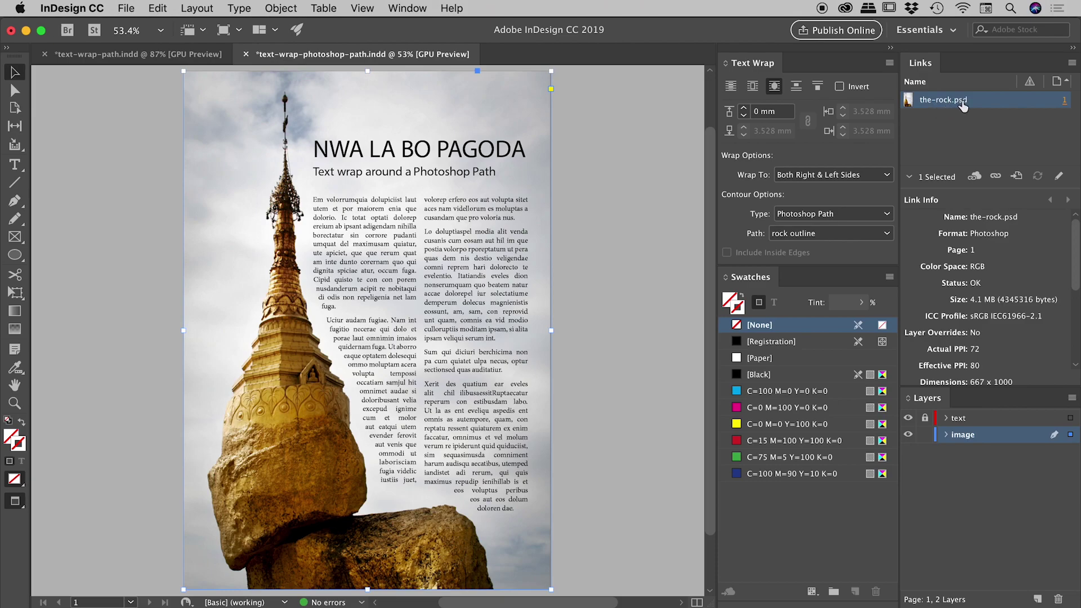
mouse_move(952, 107)
- In Photoshop, delete the rock outline path from the-rock.psd's Paths panel
key("super+Tab")
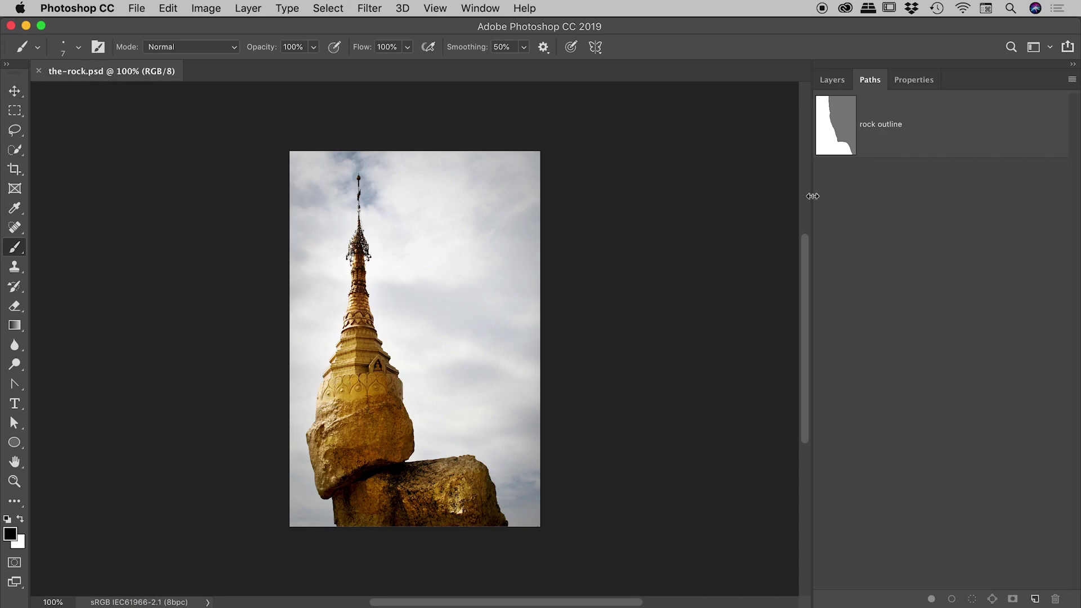
left_click(837, 120)
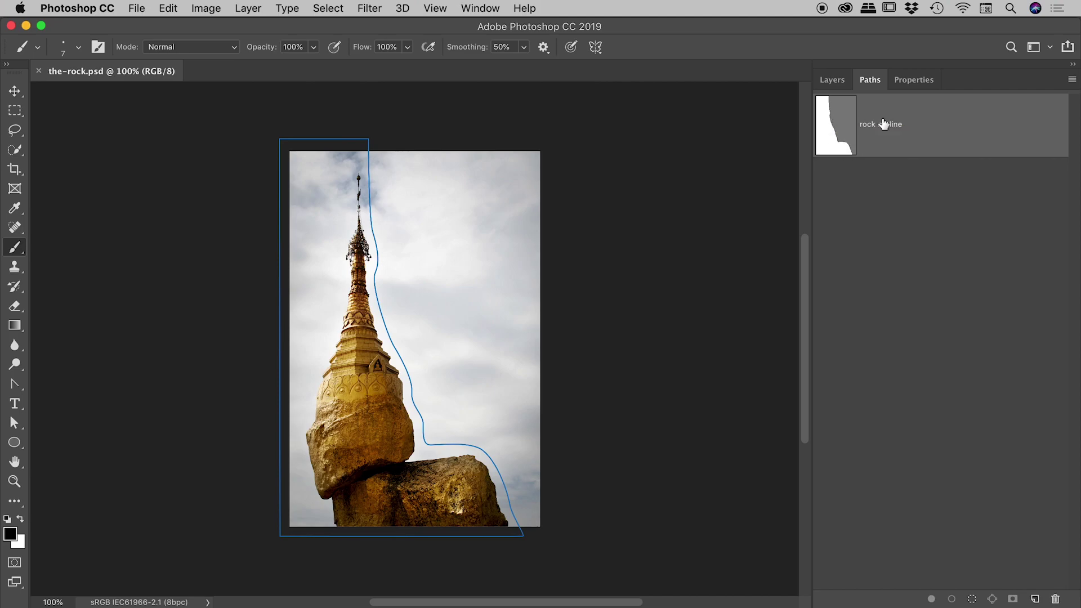
key("Delete")
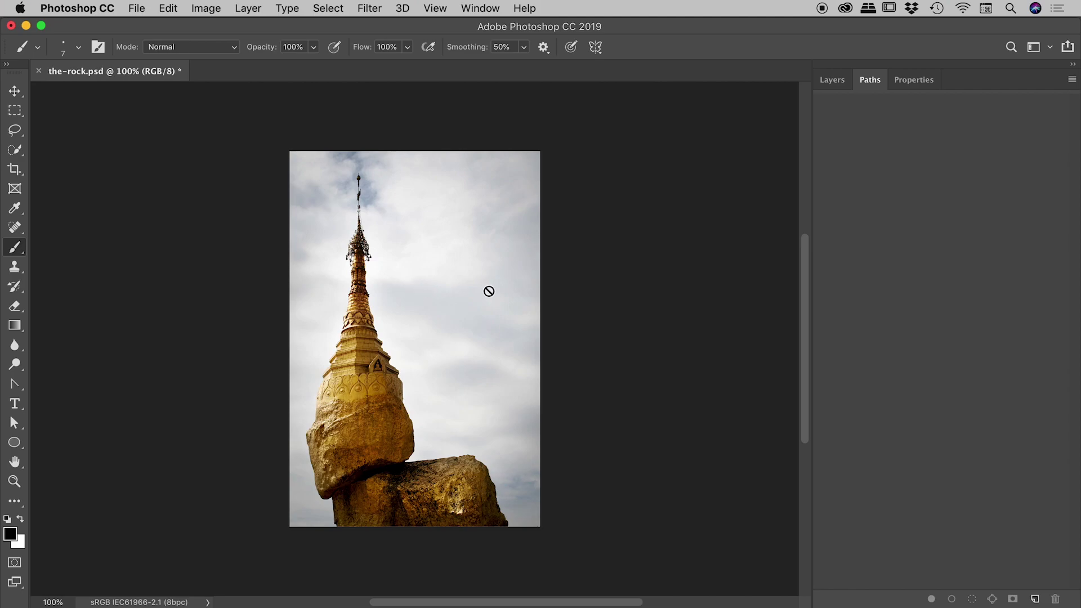
- Save the-rock.psd, update its modified link in InDesign, and set the image to No Text Wrap
key("super+s")
key("super+Tab")
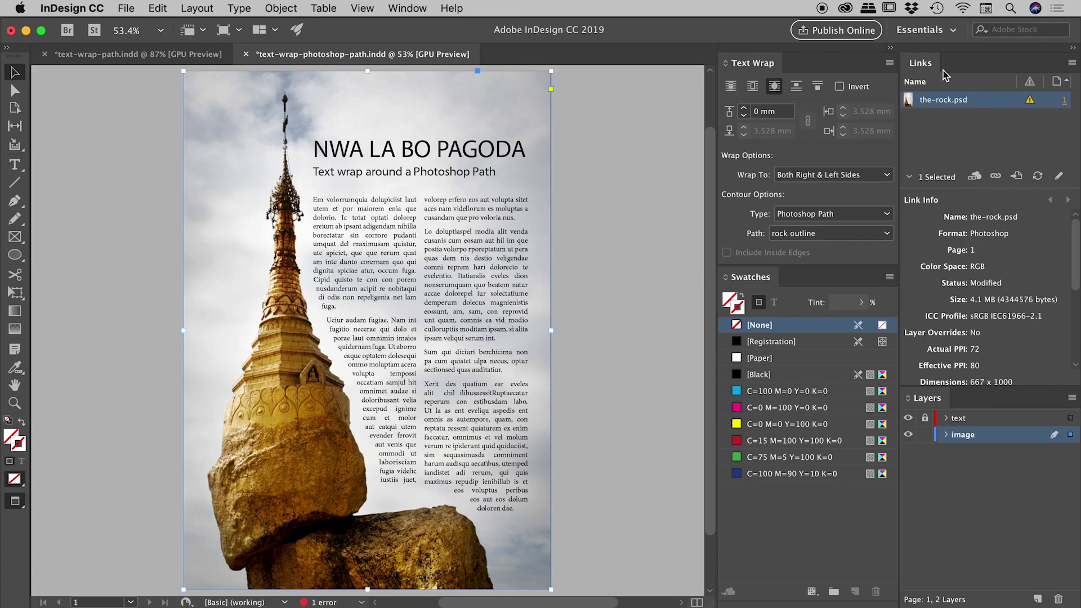
left_click(1030, 101)
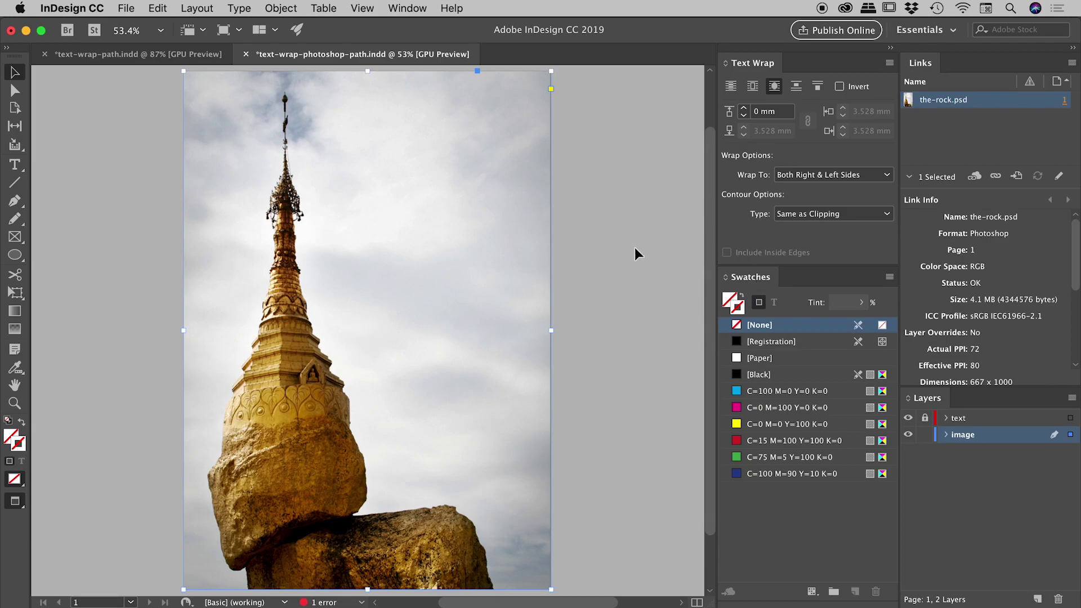
left_click(731, 86)
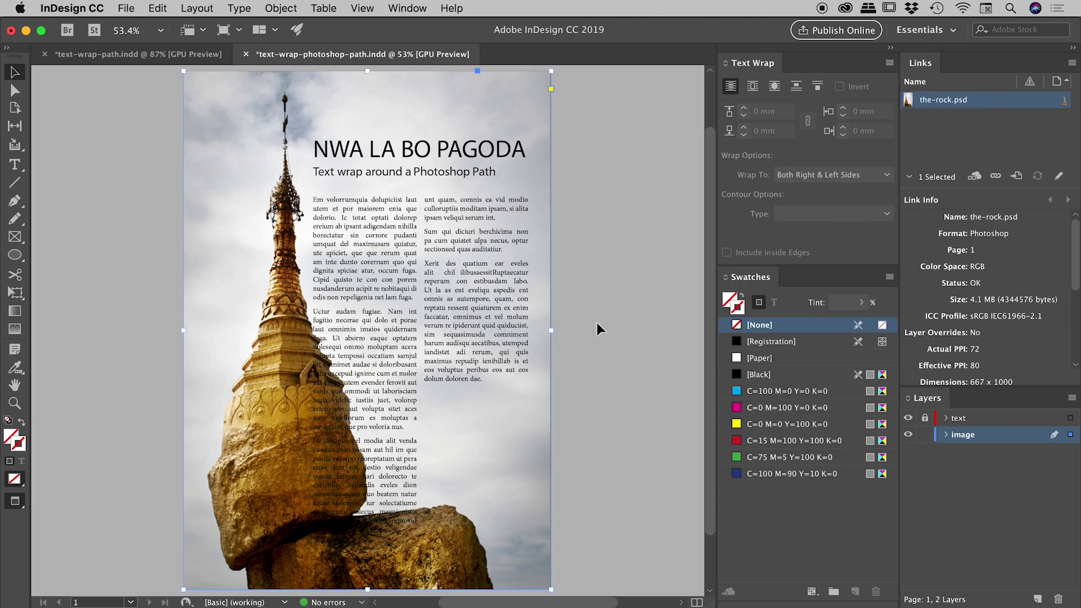
- In Photoshop, start a Pen path above the spire tip and curve it down the pagoda's edge to the lower rock
key("super+Tab")
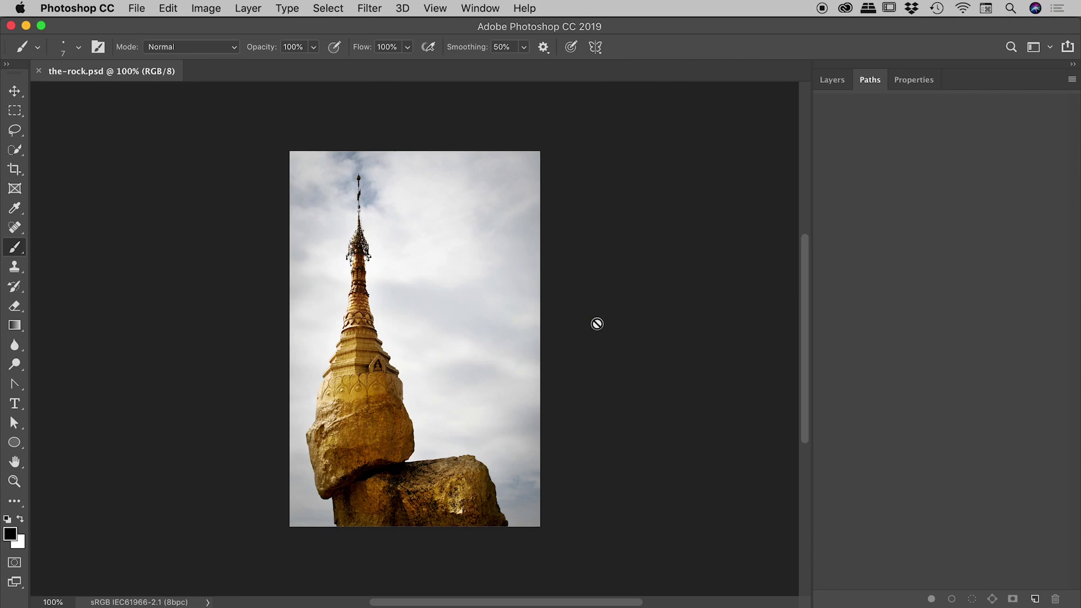
key("p")
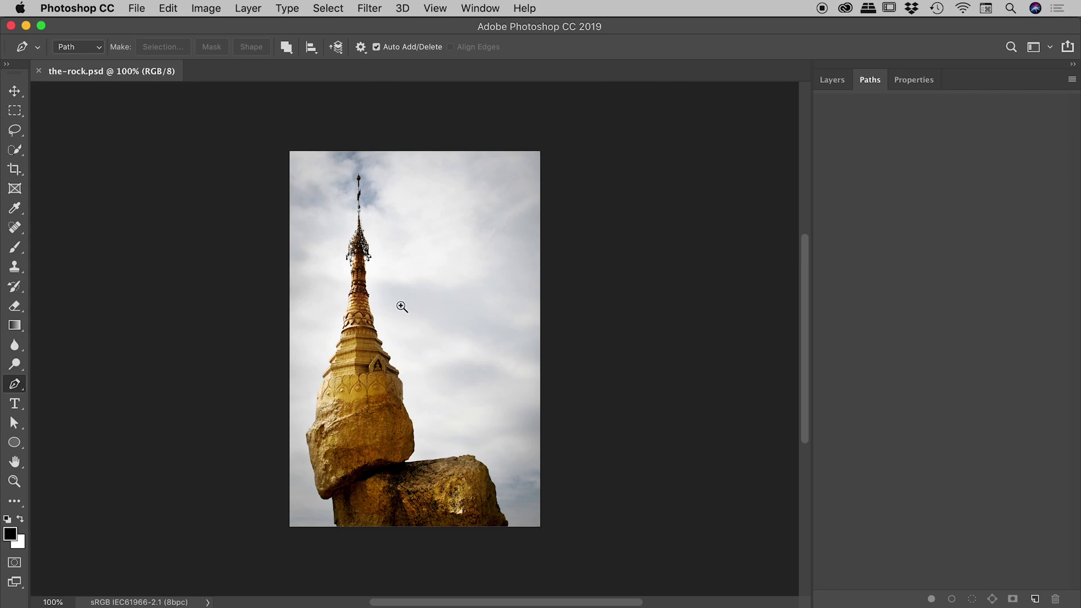
scroll(411, 305, "up", 3)
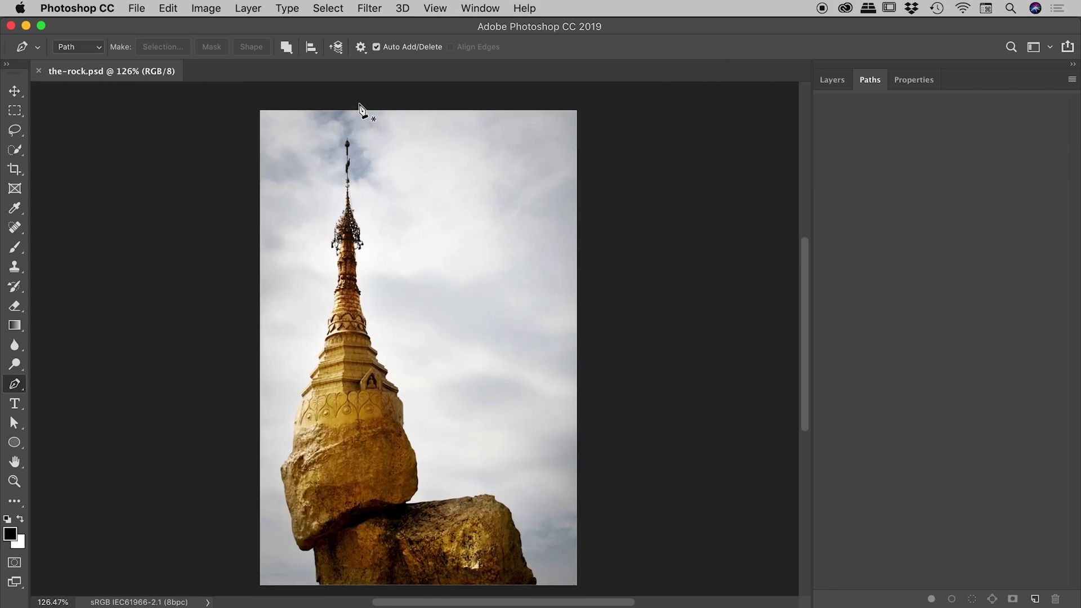
left_click(359, 105)
left_click_drag(368, 182, 374, 242)
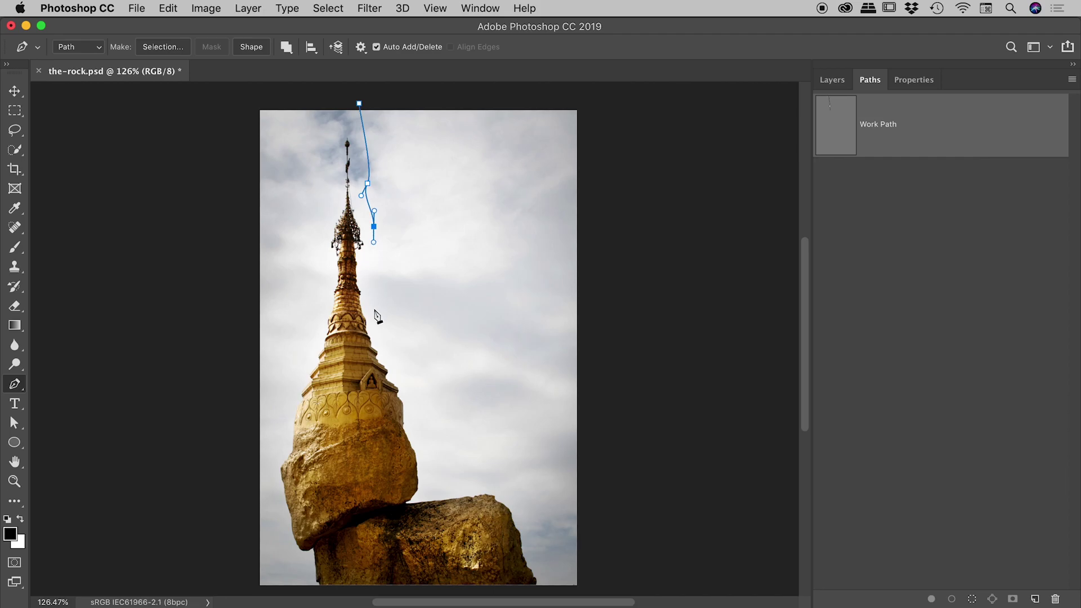
left_click_drag(374, 308, 381, 324)
left_click_drag(407, 372, 407, 385)
left_click(420, 435)
left_click_drag(432, 475, 473, 482)
- Extend the path below the image's bottom corners and above its top-left corner, closing it at the start
scroll(560, 425, "down", 3)
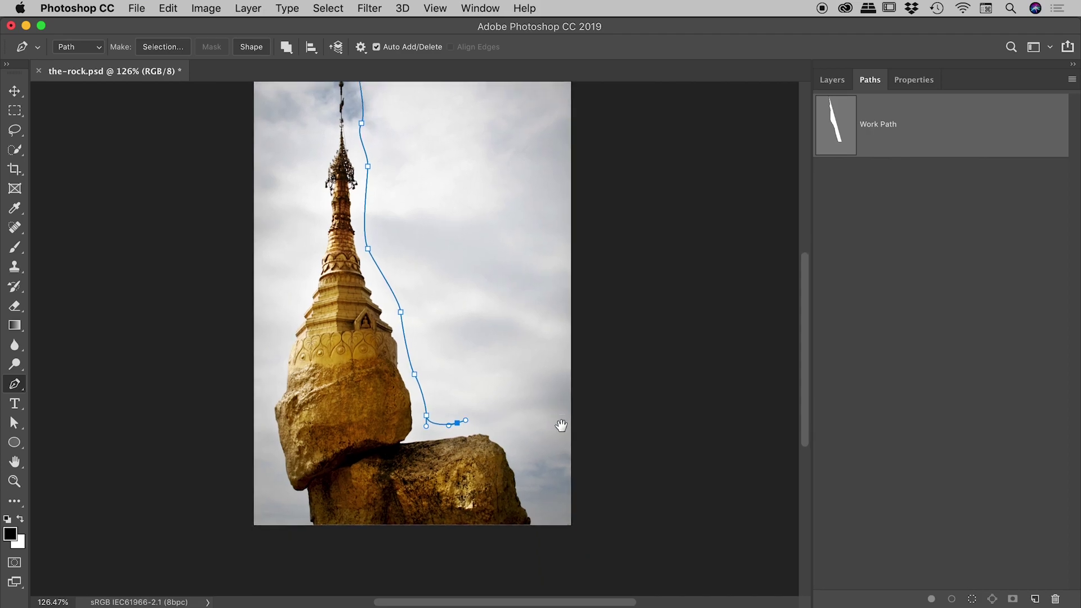
left_click_drag(519, 421, 527, 456)
left_click(549, 508)
left_click(248, 513)
left_click_drag(271, 343, 275, 437)
left_click(228, 170)
left_click(341, 171)
- Try moving the whole work path right with the Path Selection tool, then undo the move
scroll(457, 193, "down", 2)
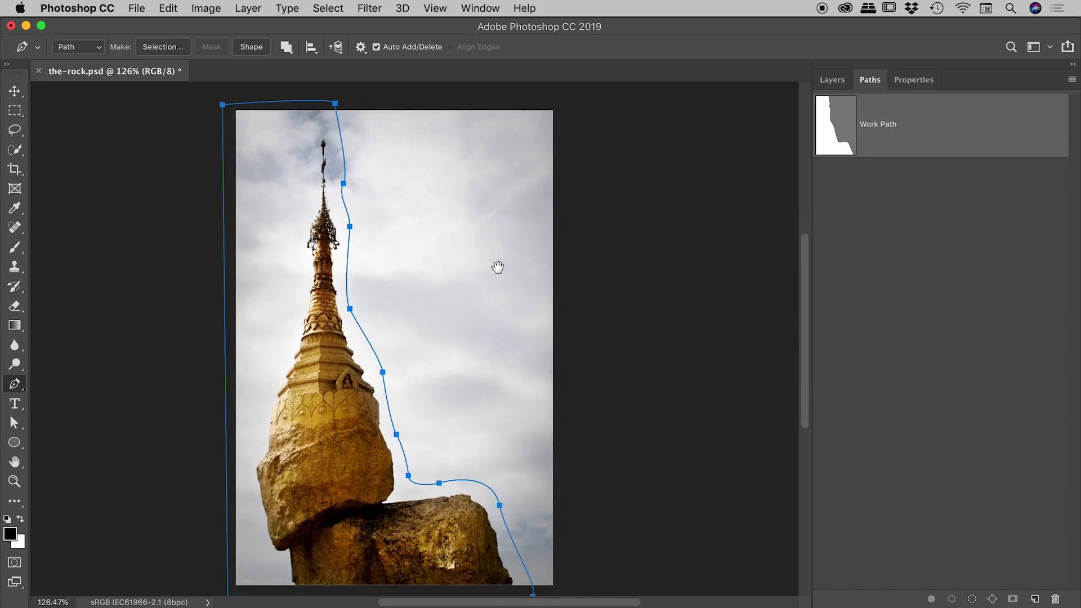
left_click_drag(497, 267, 509, 254)
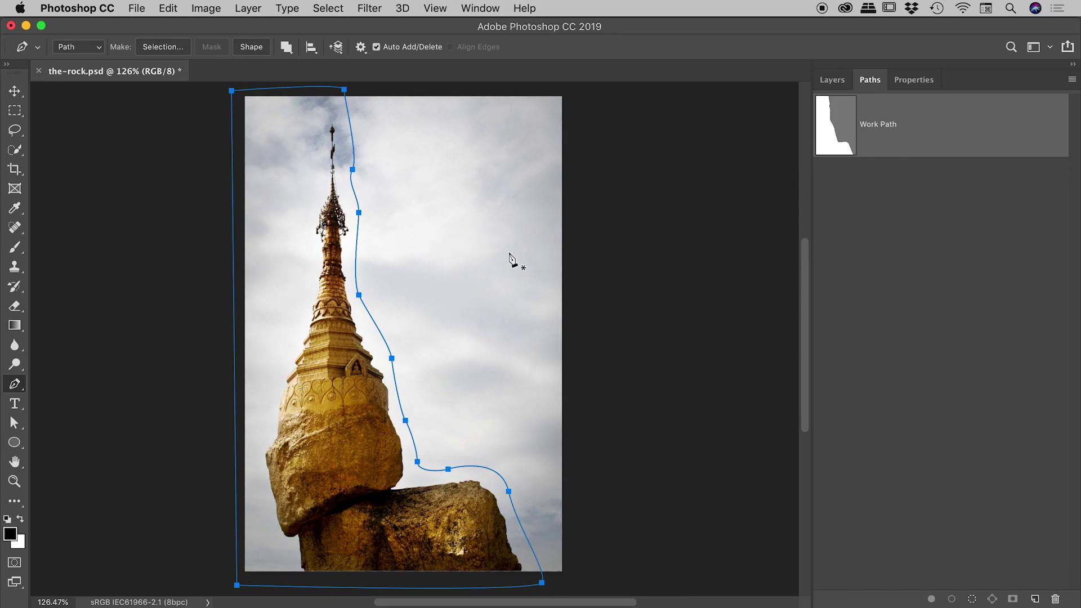
left_click_drag(357, 213, 448, 386)
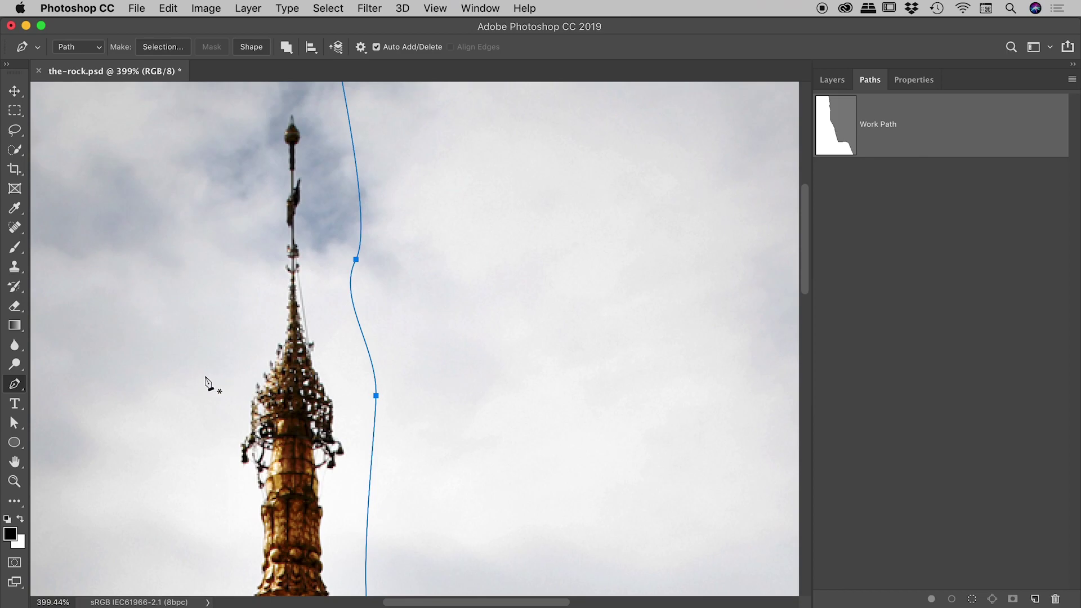
key("a")
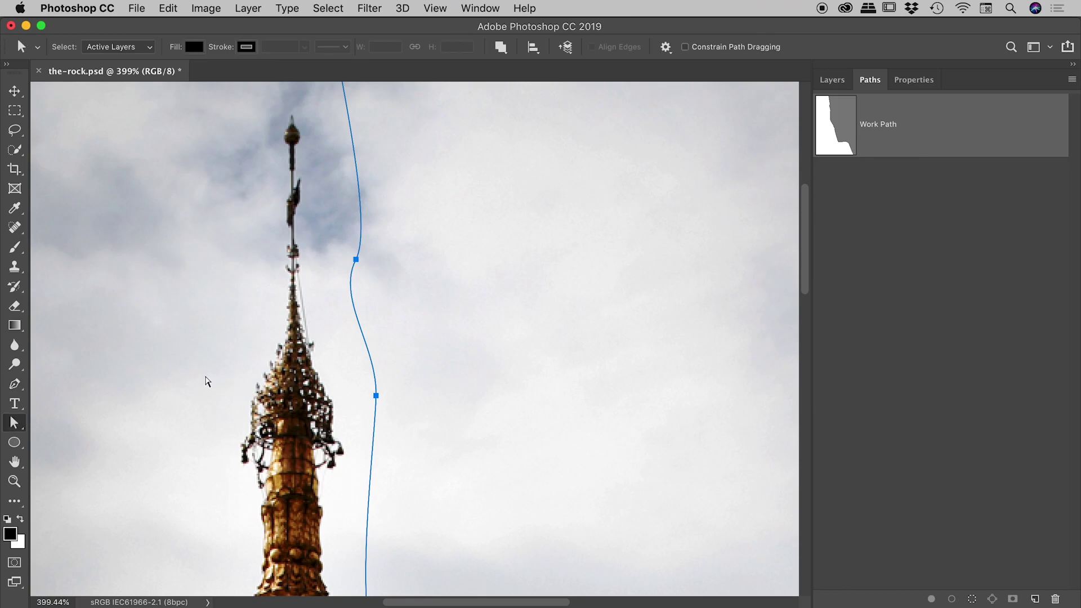
left_click(13, 425)
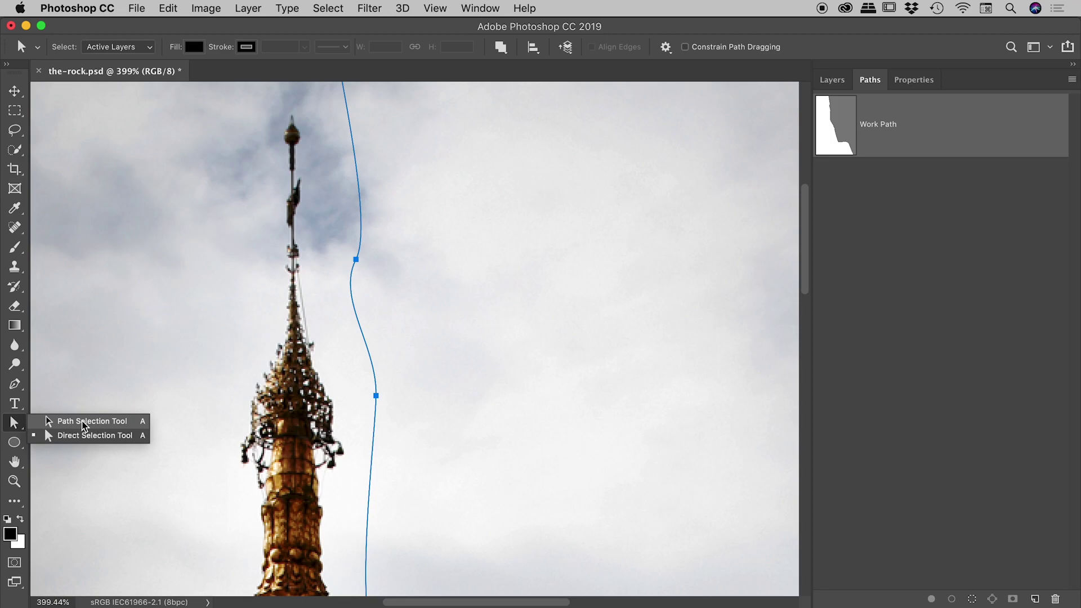
left_click(83, 426)
scroll(338, 422, "down", 5)
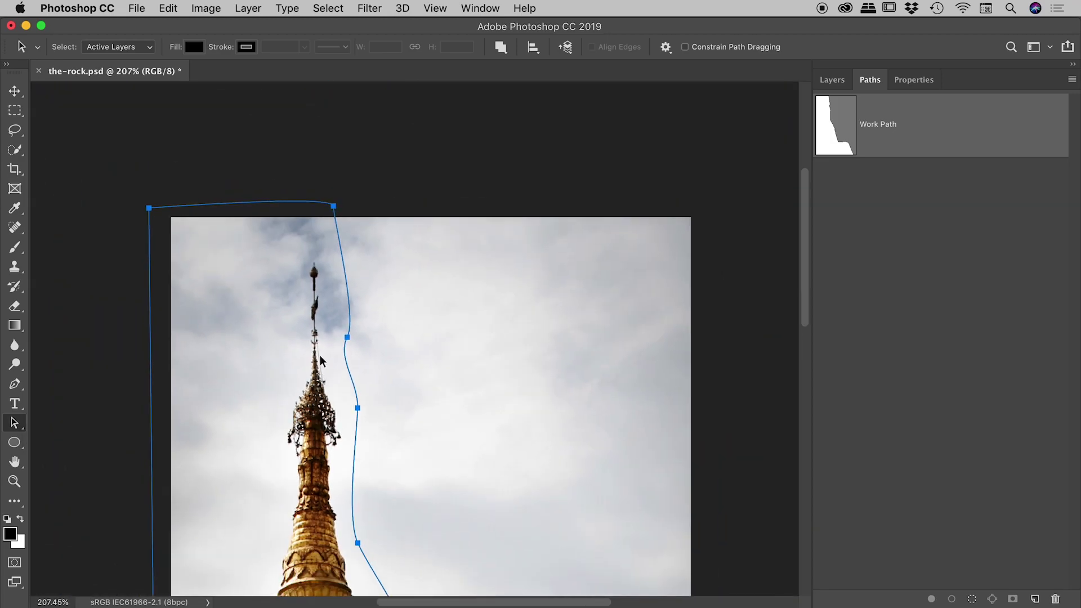
left_click_drag(338, 309, 399, 255)
key("super+z")
key("super+z")
scroll(418, 291, "down", 3)
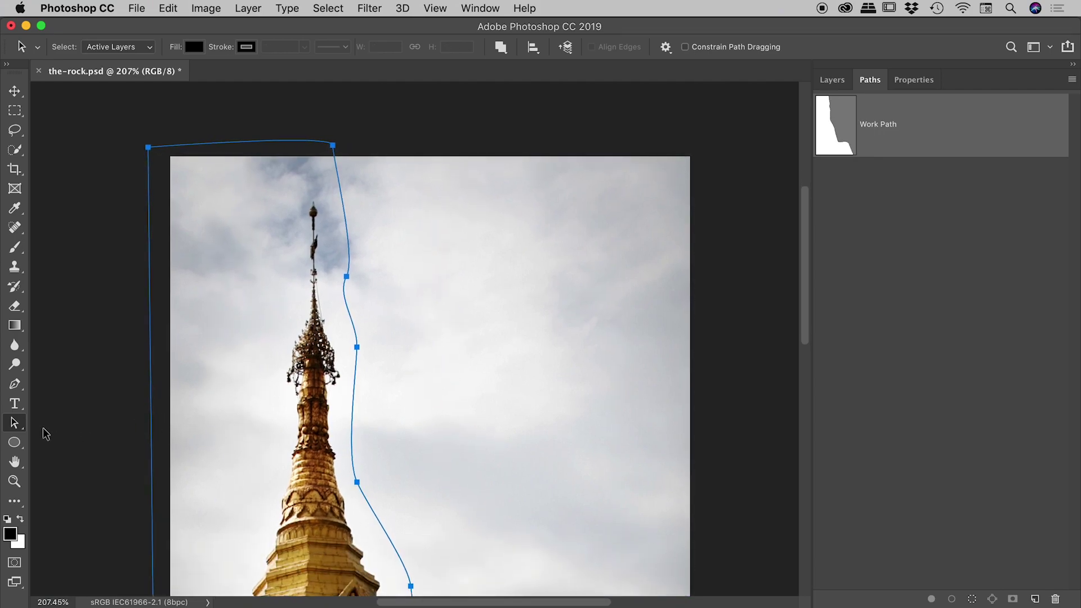
right_click(14, 423)
- With Direct Selection, bend the handles and move the anchor beside the stupa closer to the pagoda's edge
left_click(83, 436)
scroll(410, 275, "down", 8)
left_click_drag(451, 421, 505, 420)
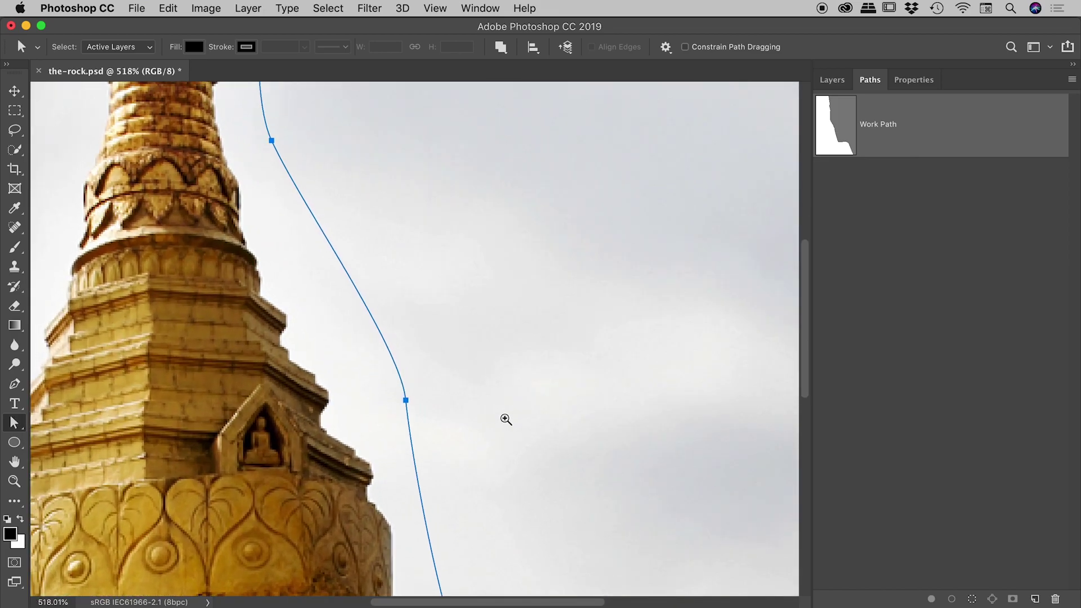
left_click_drag(482, 366, 372, 388)
left_click_drag(369, 336, 327, 345)
left_click_drag(372, 389, 346, 361)
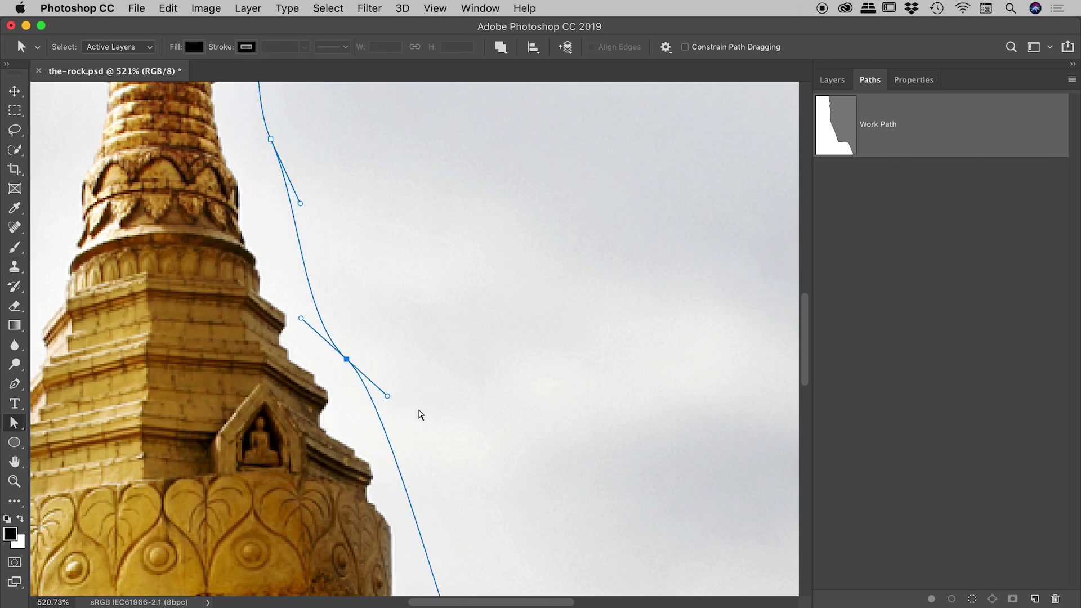
left_click_drag(495, 434, 625, 231)
left_click_drag(530, 428, 522, 374)
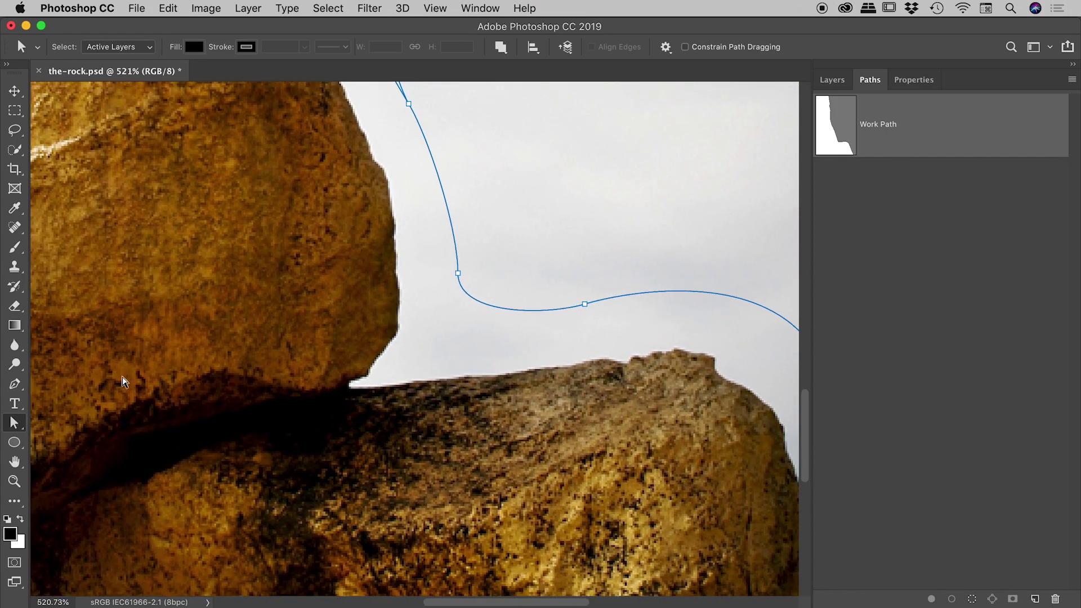
- Convert the anchor near the boulder gap into a smooth point with new handles
left_click(15, 385)
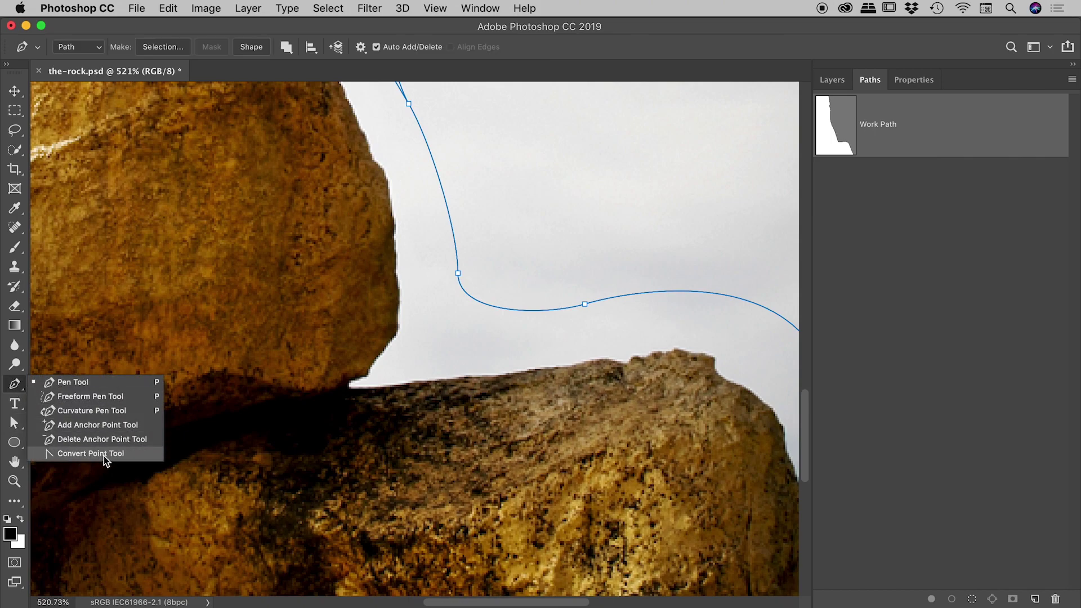
left_click(82, 457)
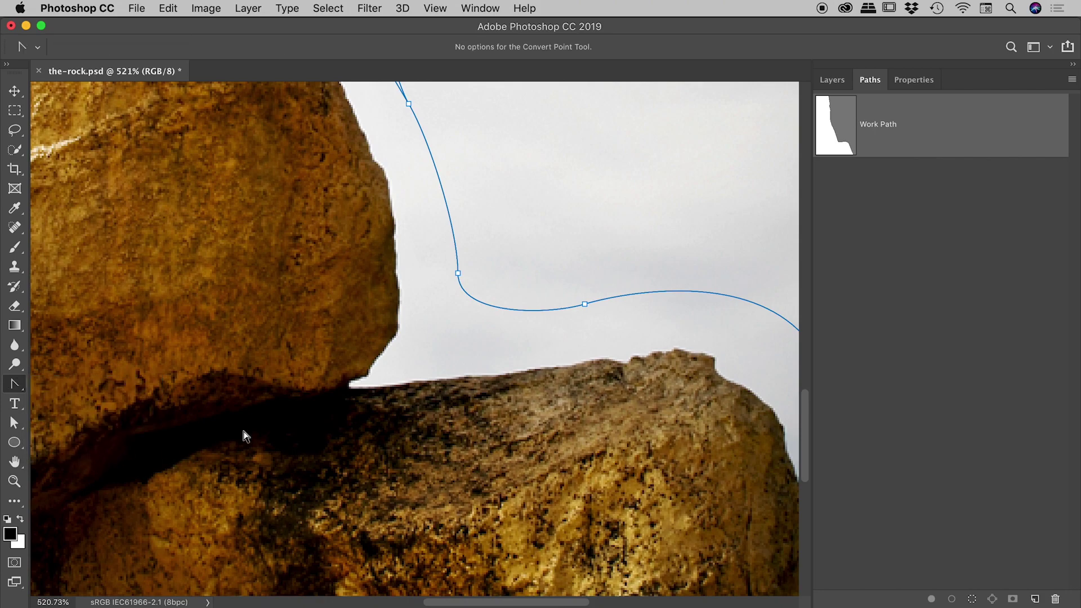
scroll(580, 336, "right", 5)
scroll(579, 336, "up", 3)
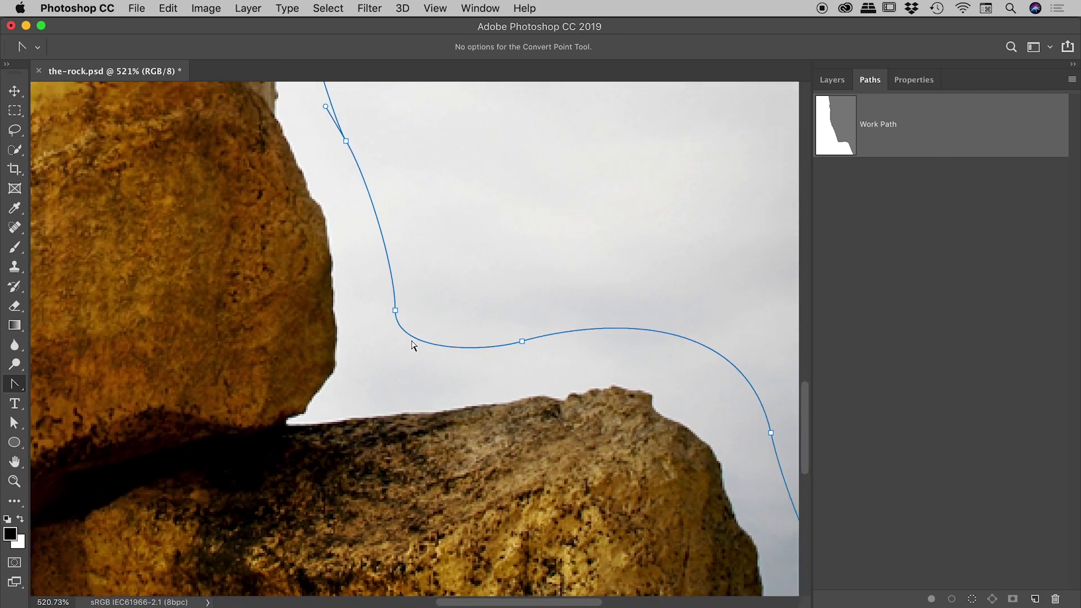
left_click(395, 311)
left_click_drag(395, 311, 424, 353)
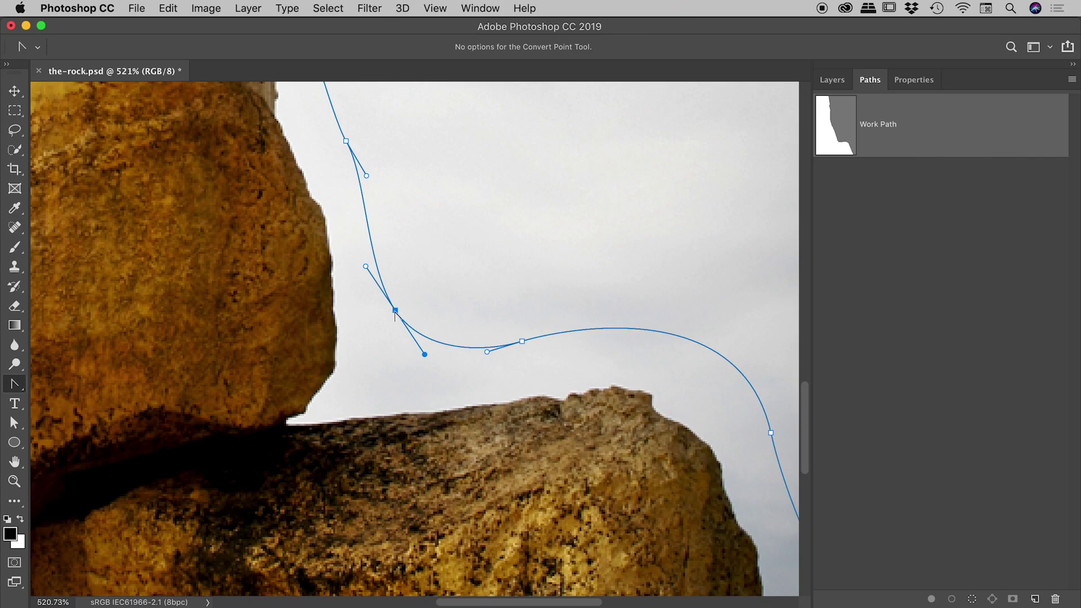
left_click(395, 311)
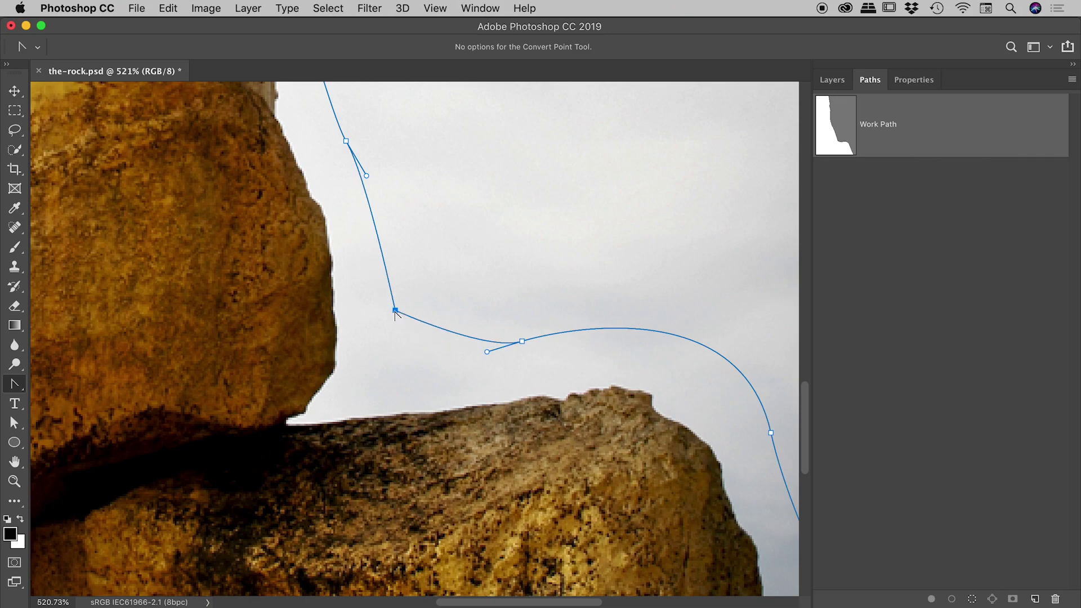
left_click_drag(396, 313, 426, 362)
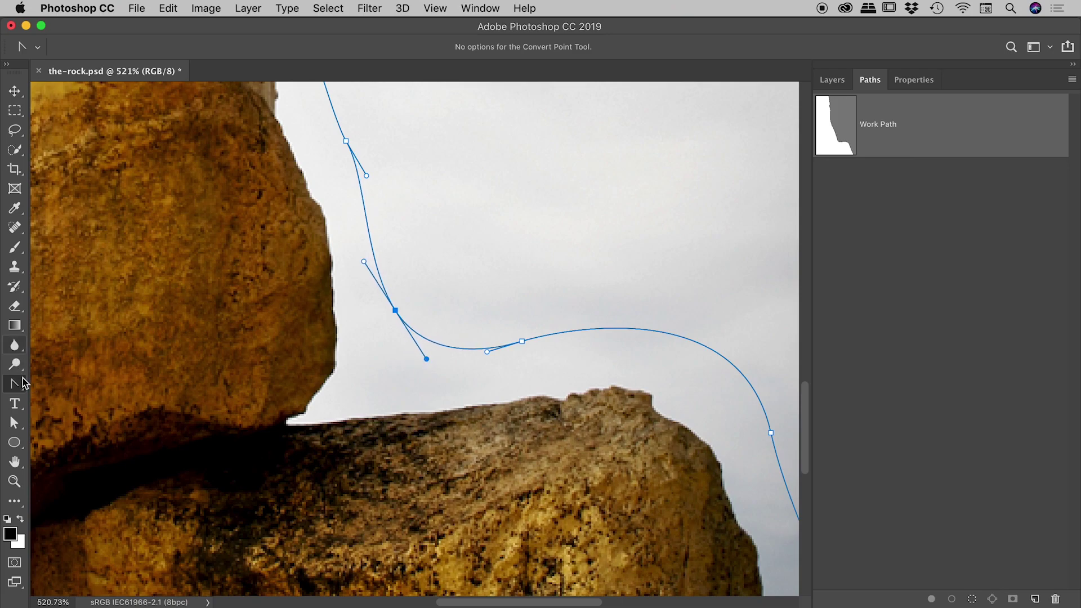
- Adjust the handle and move the anchor so the path tucks under the upper boulder's edge
key("p")
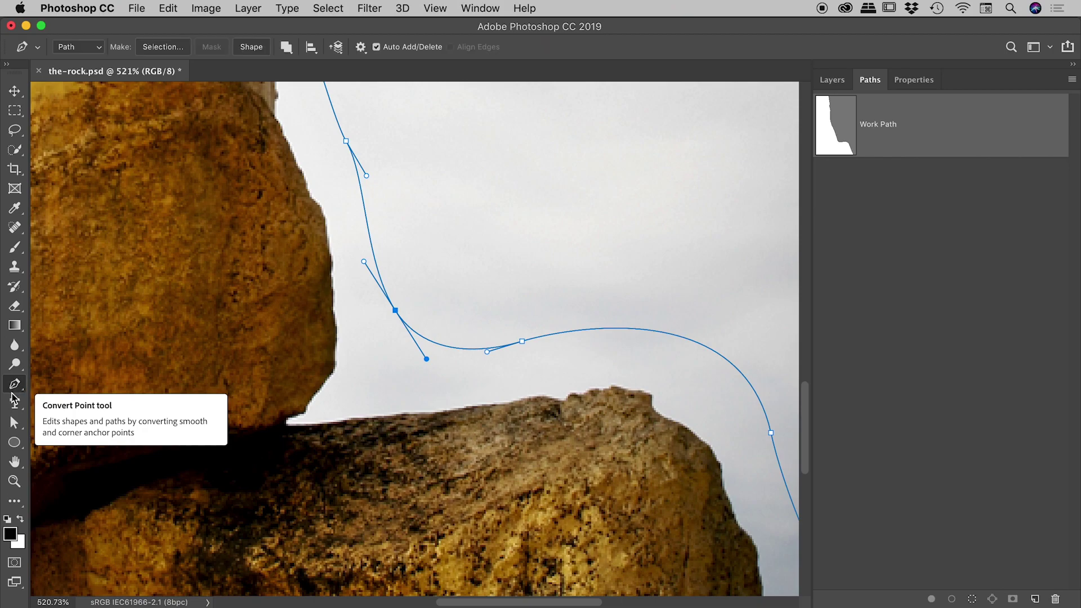
key("a")
right_click(14, 422)
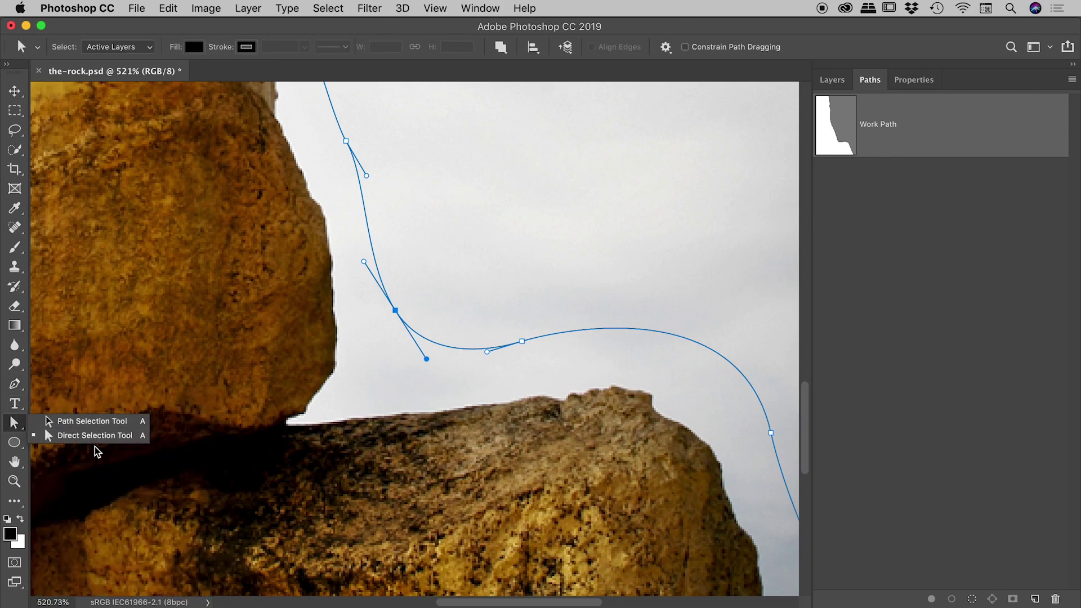
left_click(94, 436)
left_click_drag(364, 263, 351, 277)
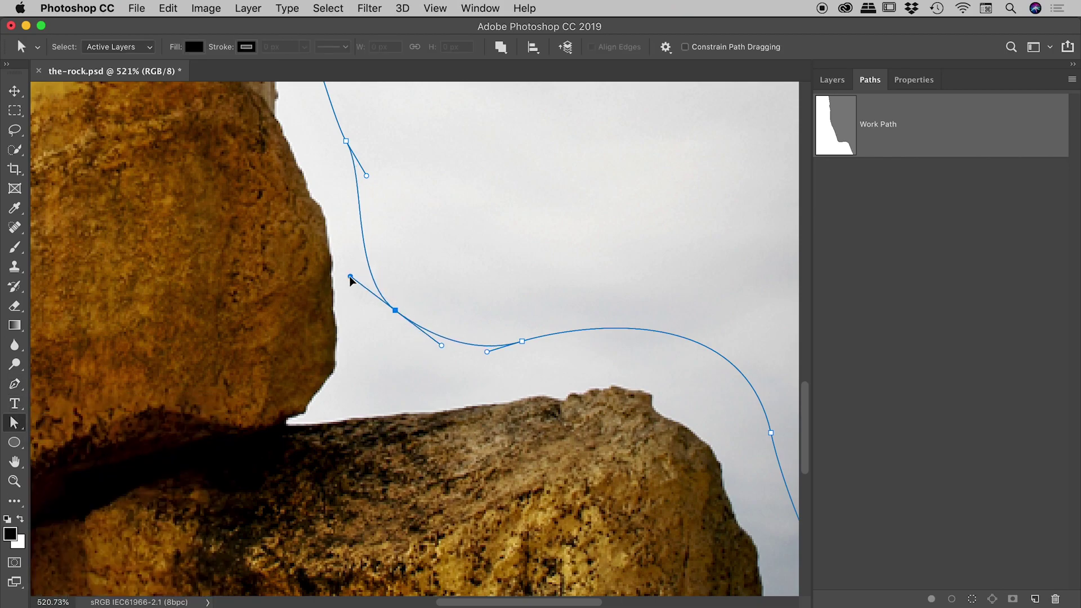
left_click_drag(397, 313, 389, 328)
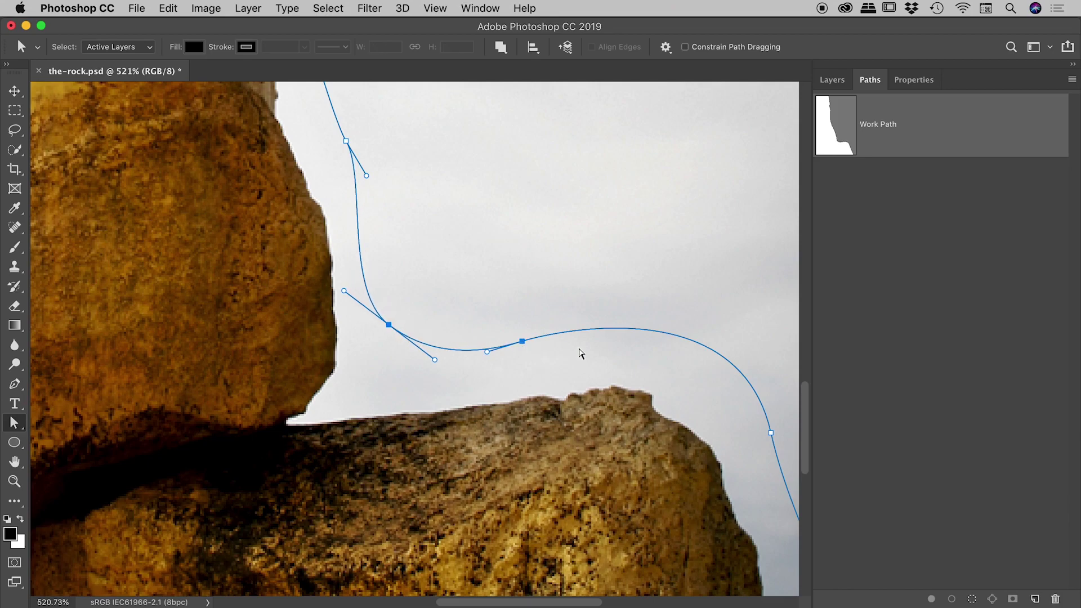
left_click_drag(581, 355, 491, 368)
scroll(491, 368, "up", 3)
scroll(491, 368, "right", 3)
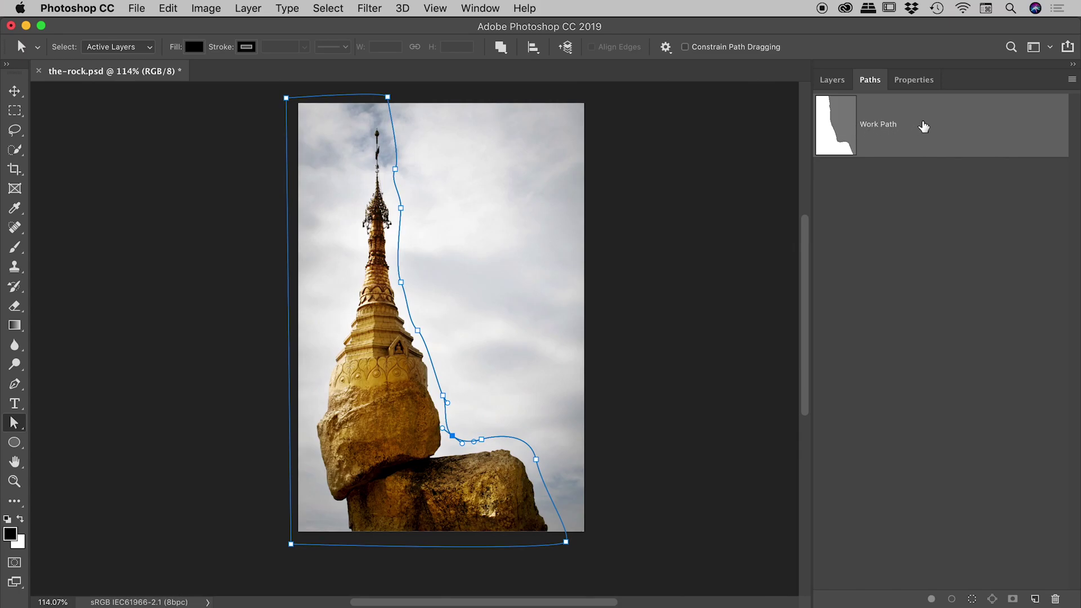
- Save the work path as 'new path', save the-rock.psd, and return to InDesign
double_click(922, 127)
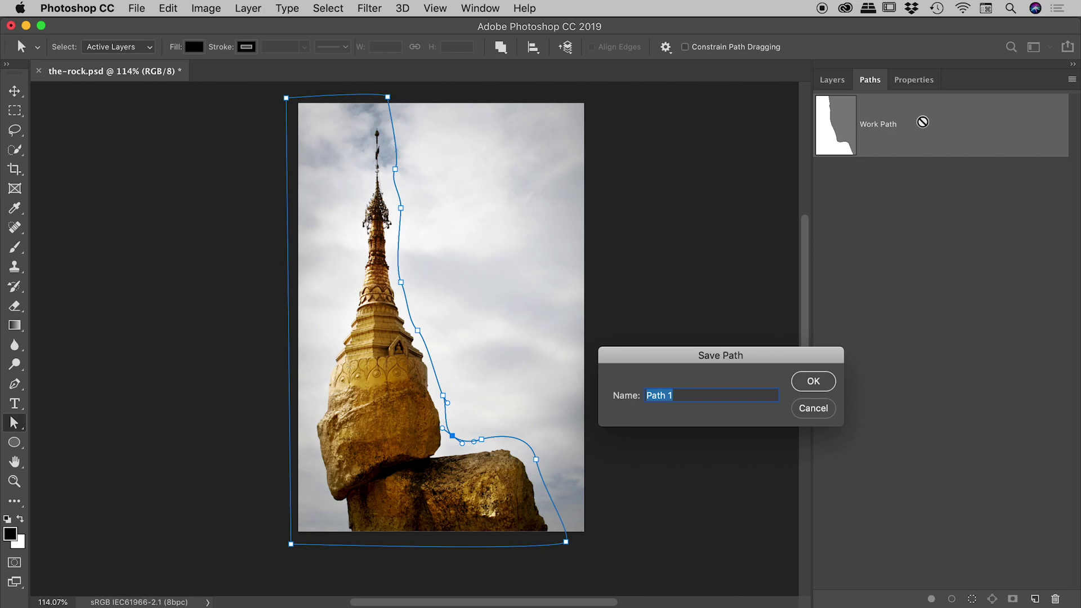
type("new path")
key("Return")
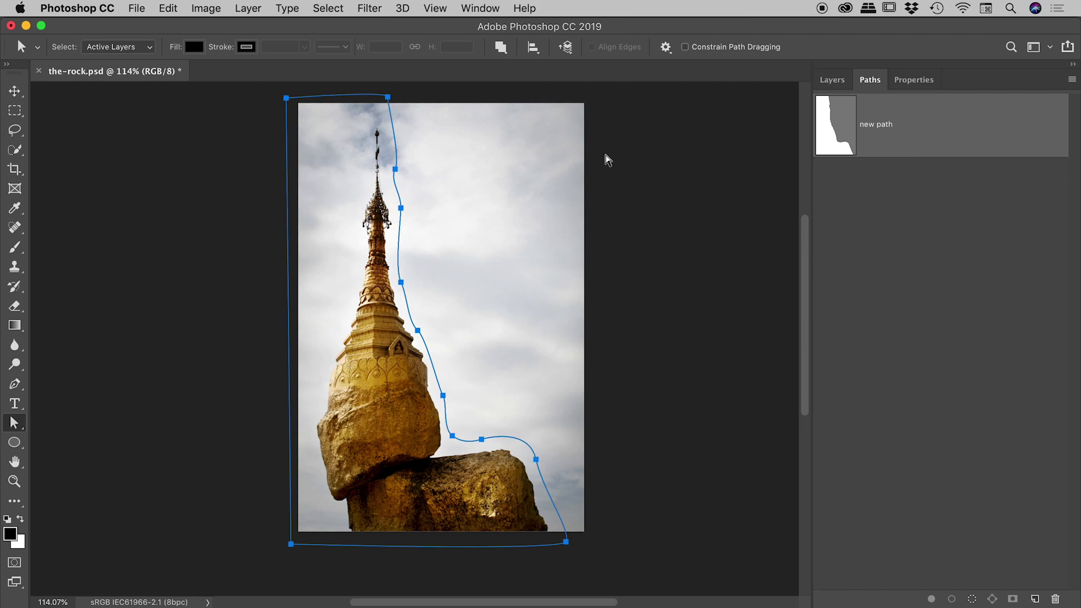
key("super+s")
key("super+Tab")
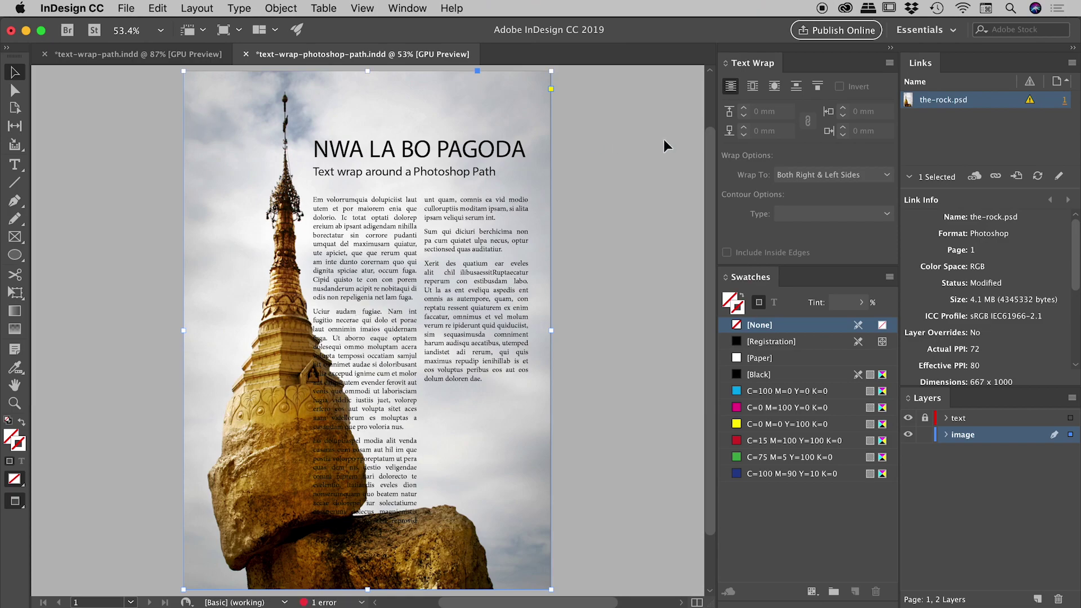
- Update the modified the-rock.psd link in the Links panel to status OK
double_click(1031, 101)
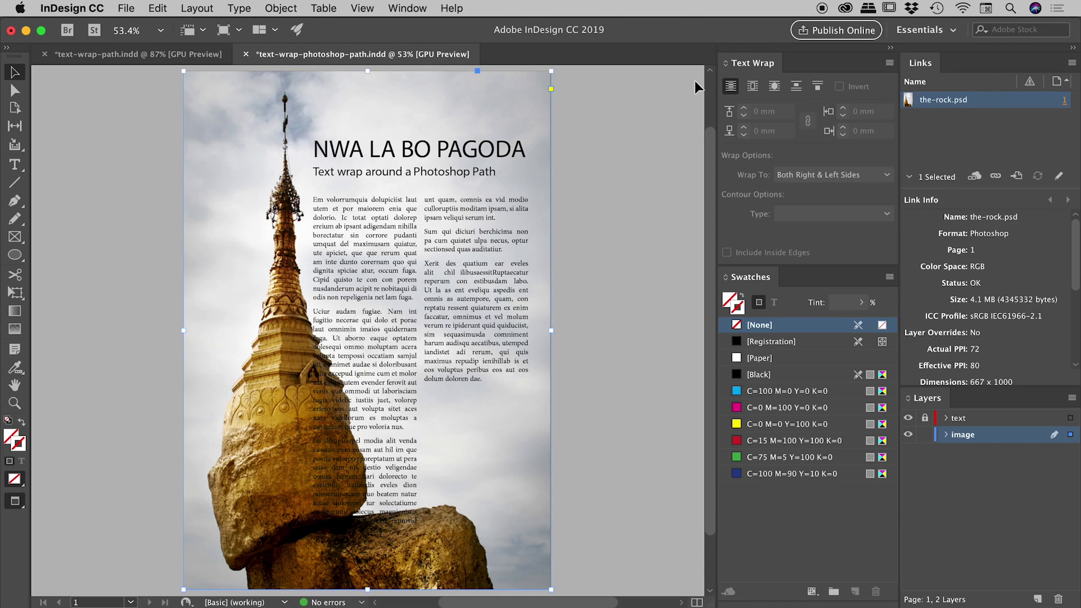
- Wrap text around the object shape, trying Bounding Box and Detect Edges before Photoshop Path
left_click(773, 86)
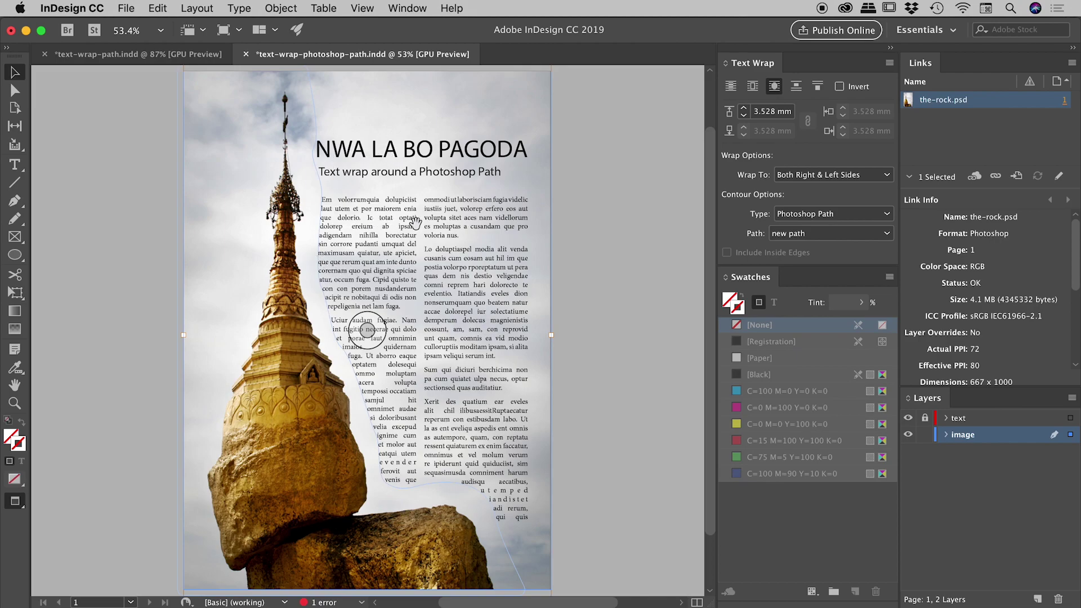
left_click(811, 219)
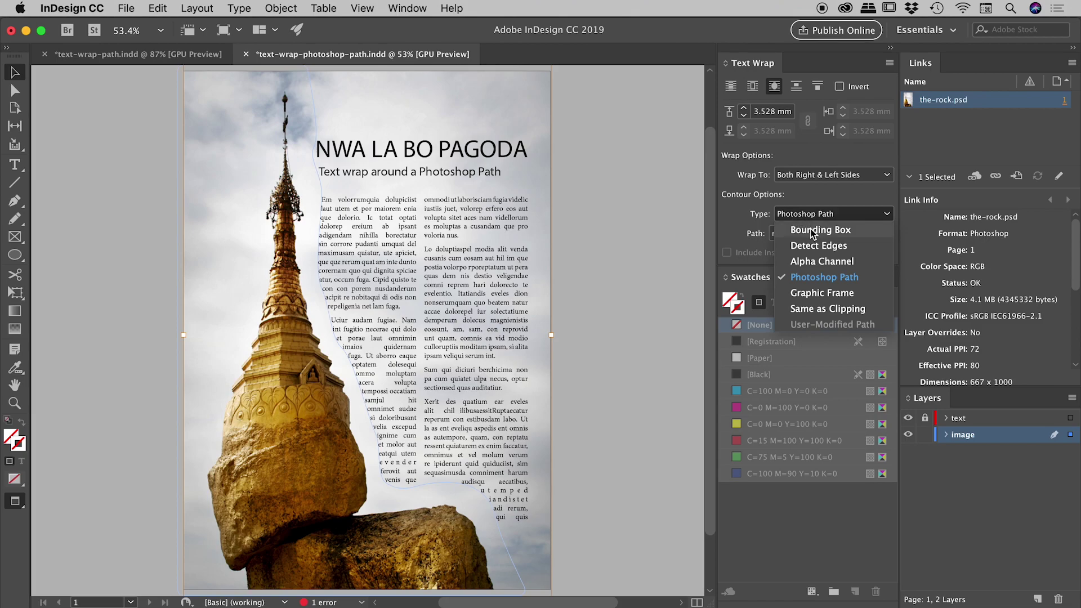
left_click(814, 229)
left_click(814, 215)
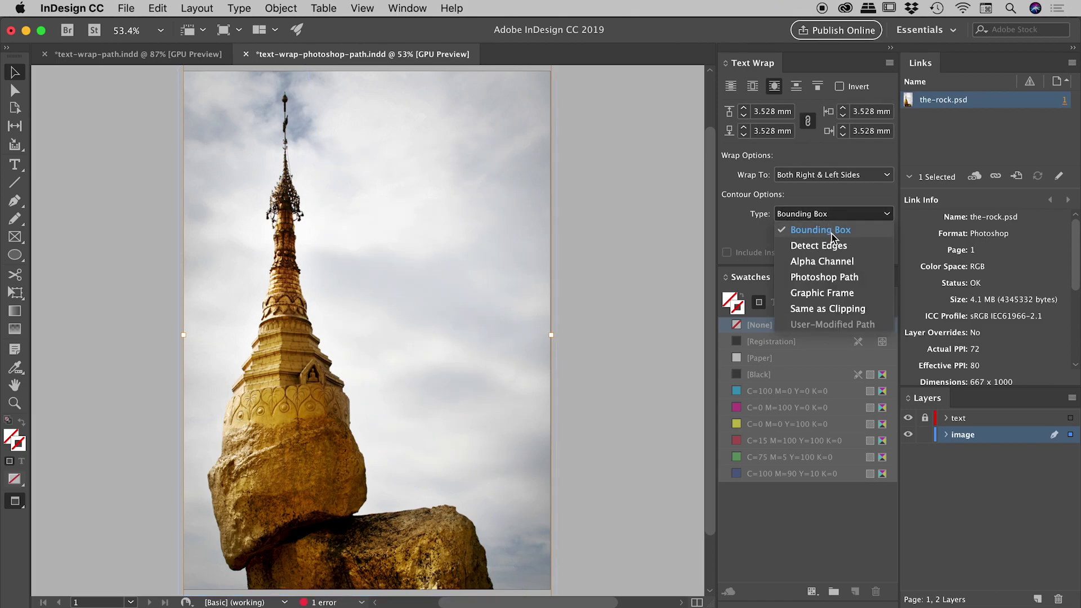
left_click(830, 243)
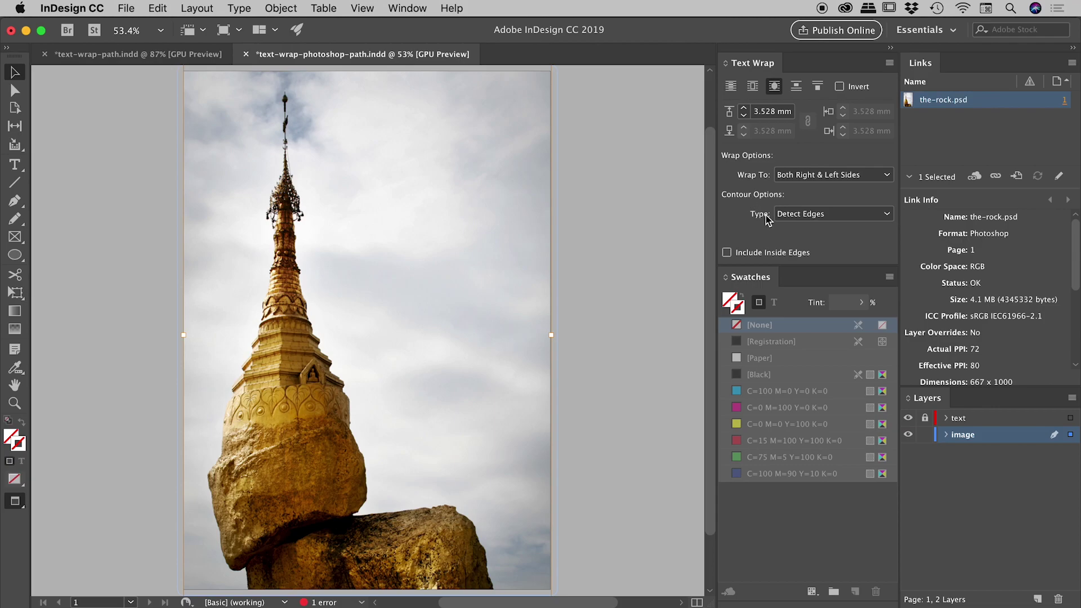
left_click(815, 213)
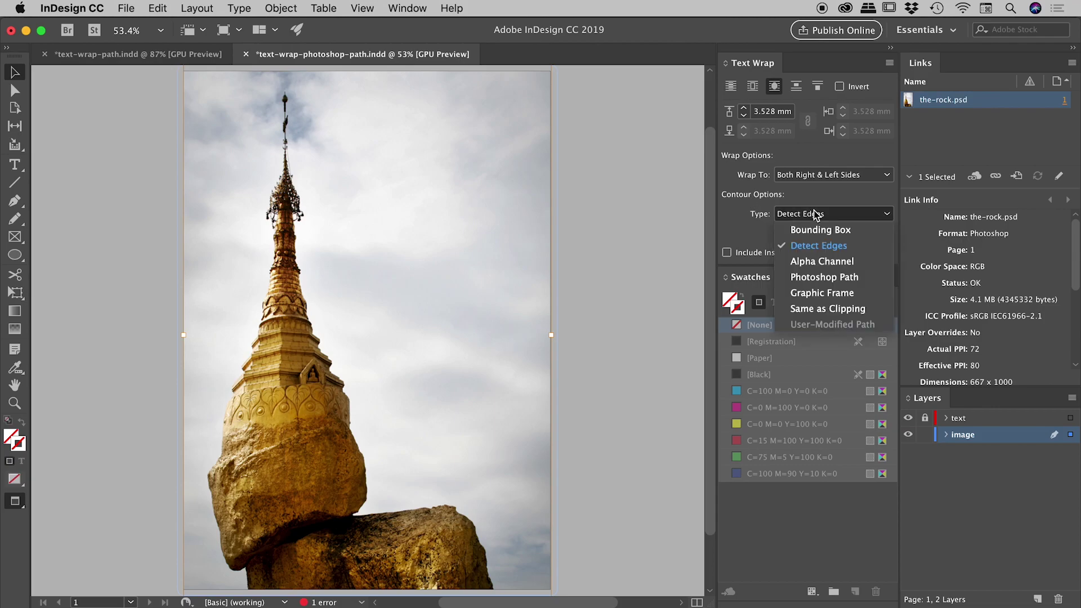
left_click(832, 278)
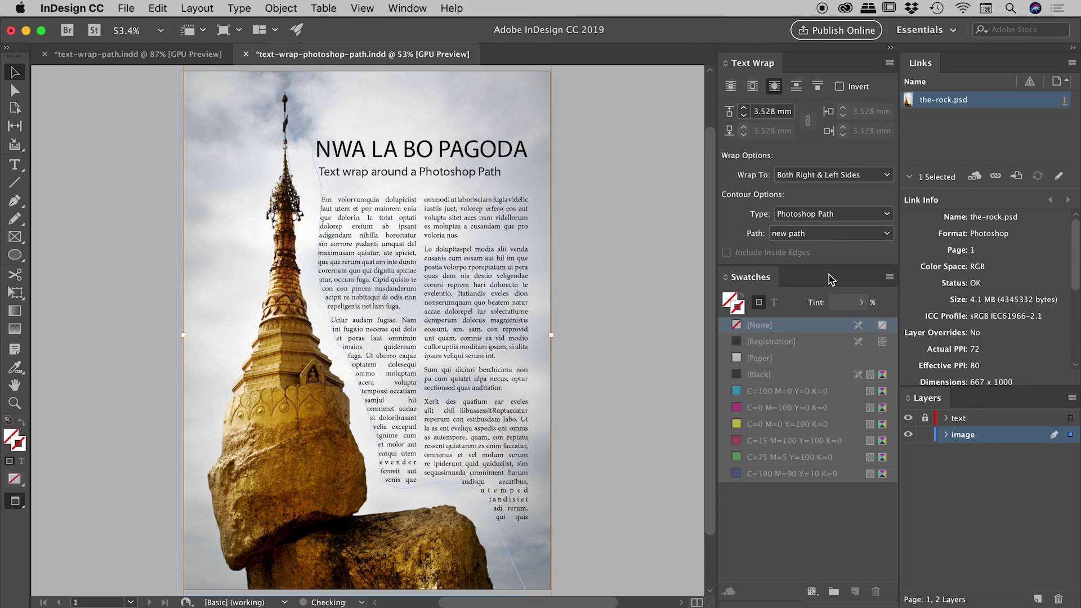
- Use 'new path' as the wrap outline and deselect to inspect the wrapped columns
left_click(828, 234)
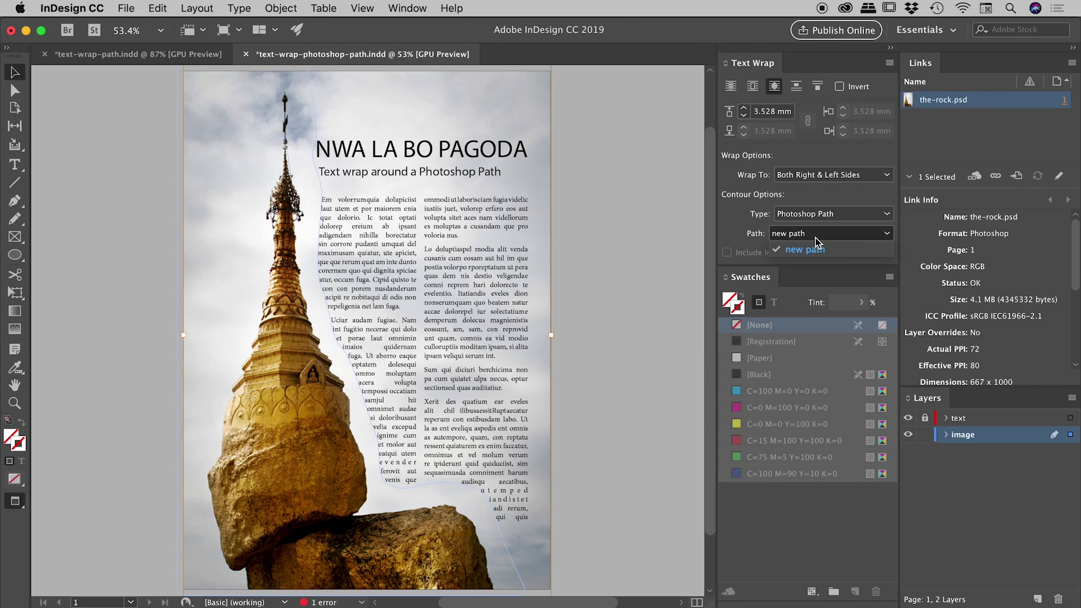
left_click(749, 239)
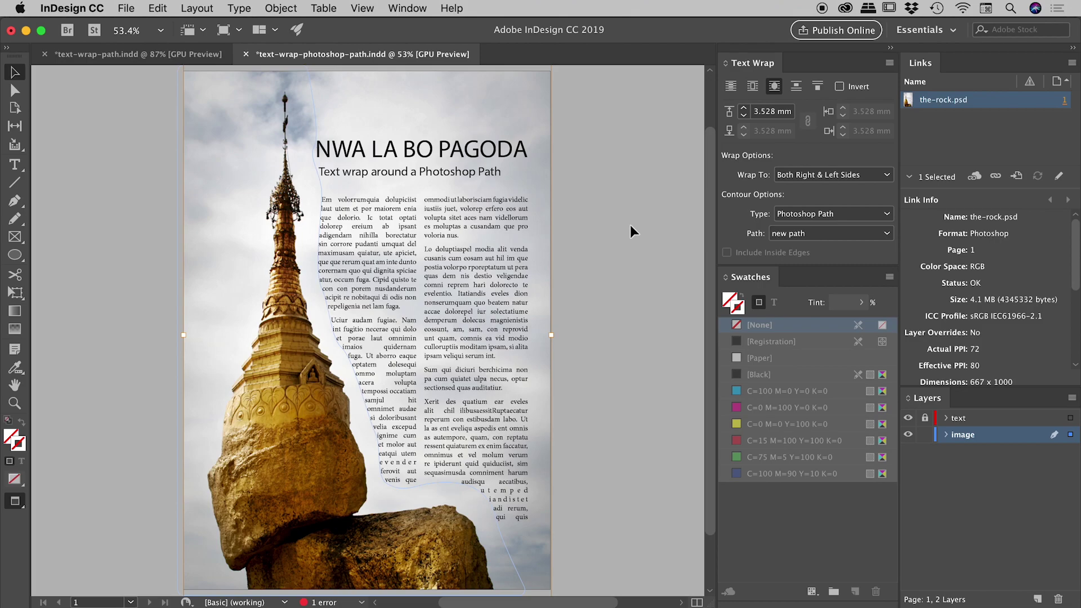
left_click(596, 285)
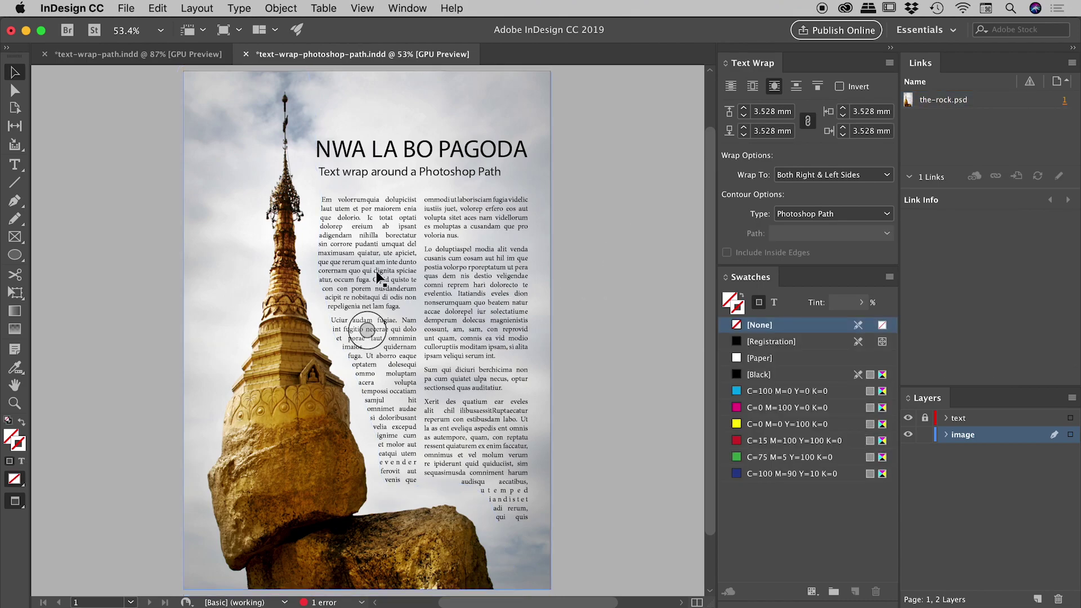
scroll(360, 299, "up", 2)
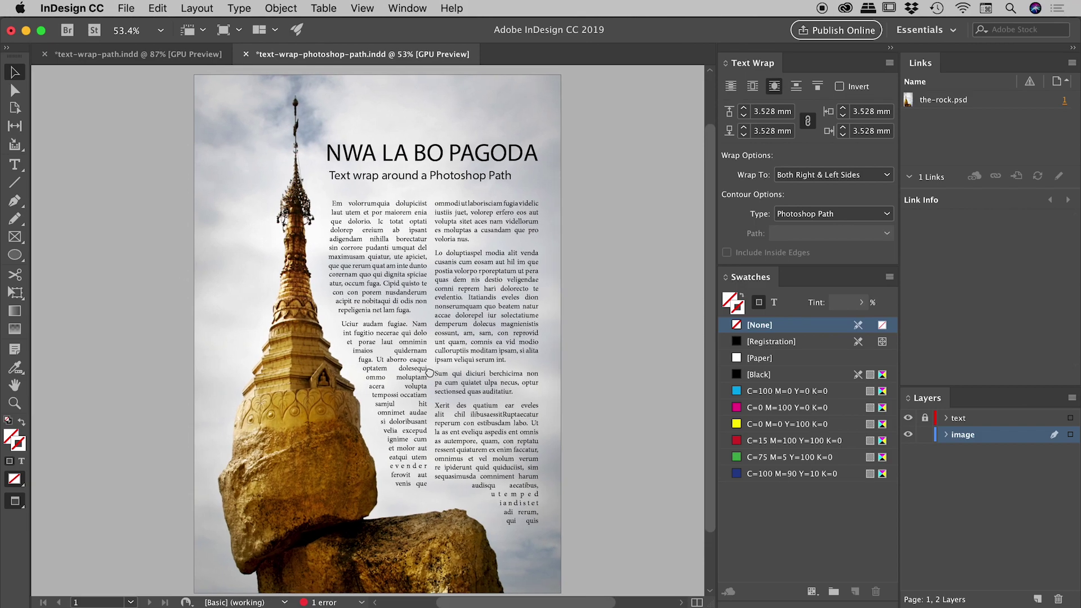
scroll(369, 275, "up", 3)
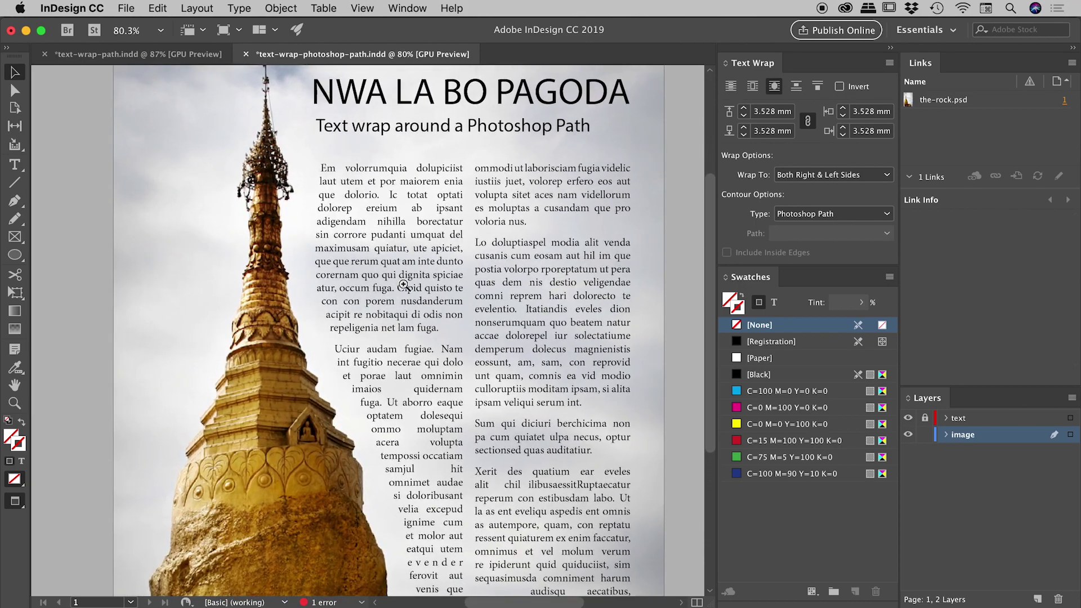
left_click_drag(352, 233, 351, 260)
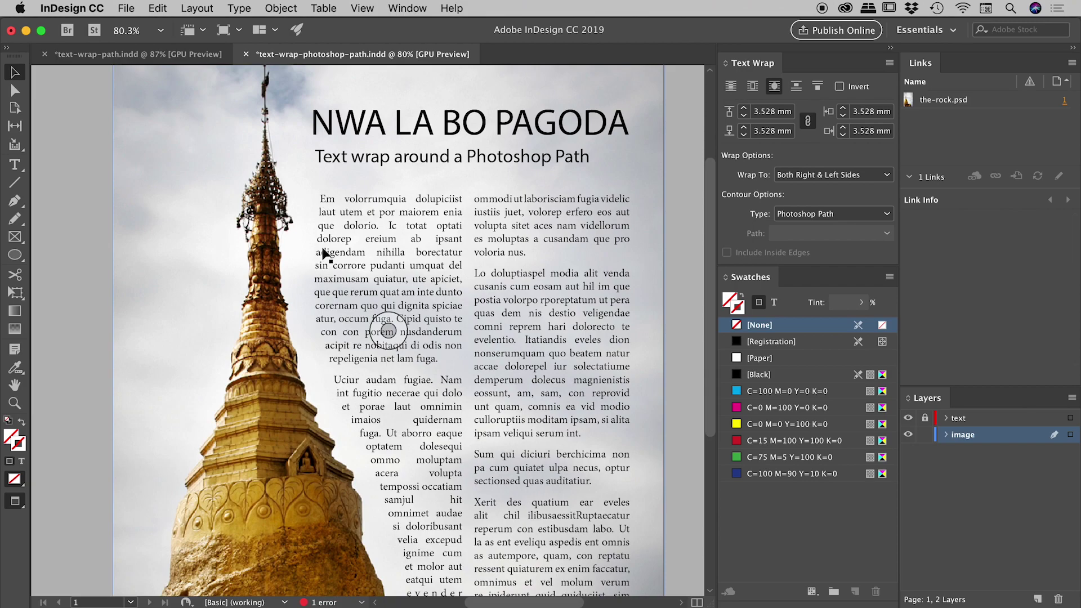
- In Photoshop, zoom in on the spire top and select a path point beside it
key("super+Tab")
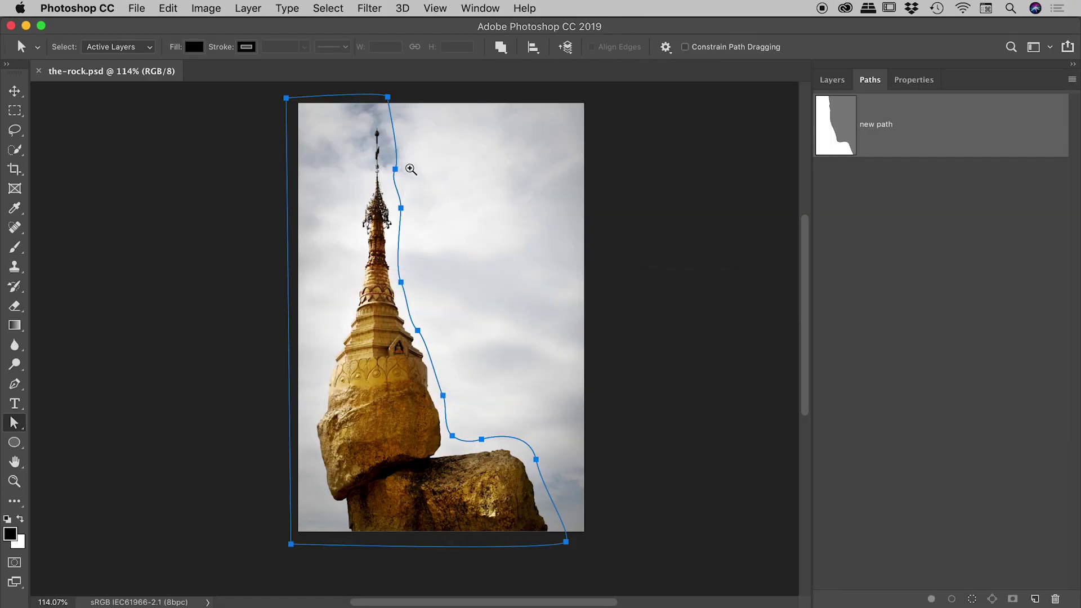
left_click_drag(411, 164, 480, 190)
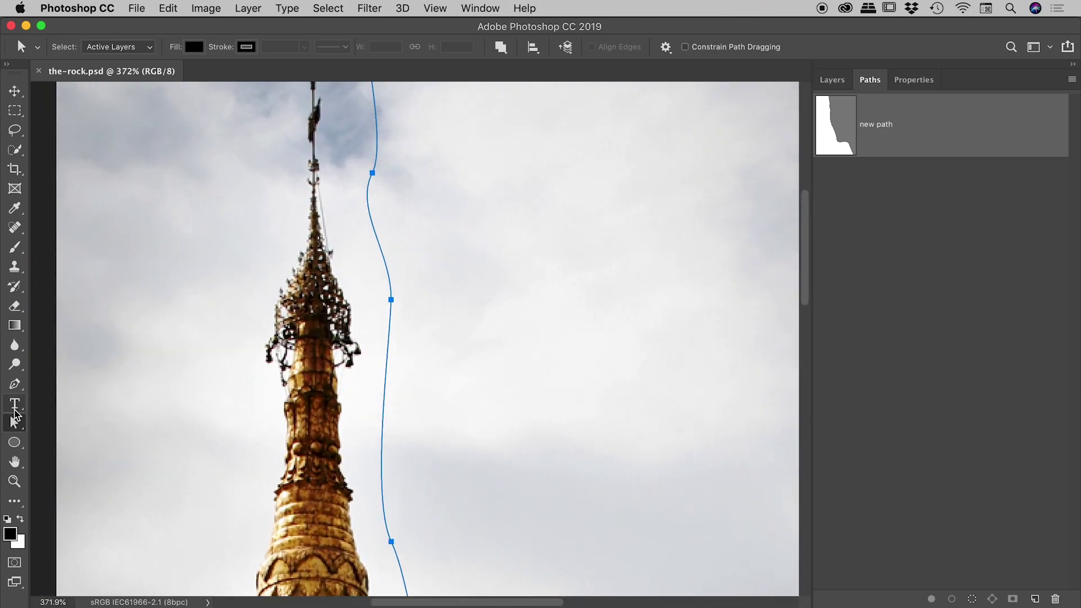
left_click_drag(16, 419, 57, 437)
left_click_drag(404, 155, 376, 180)
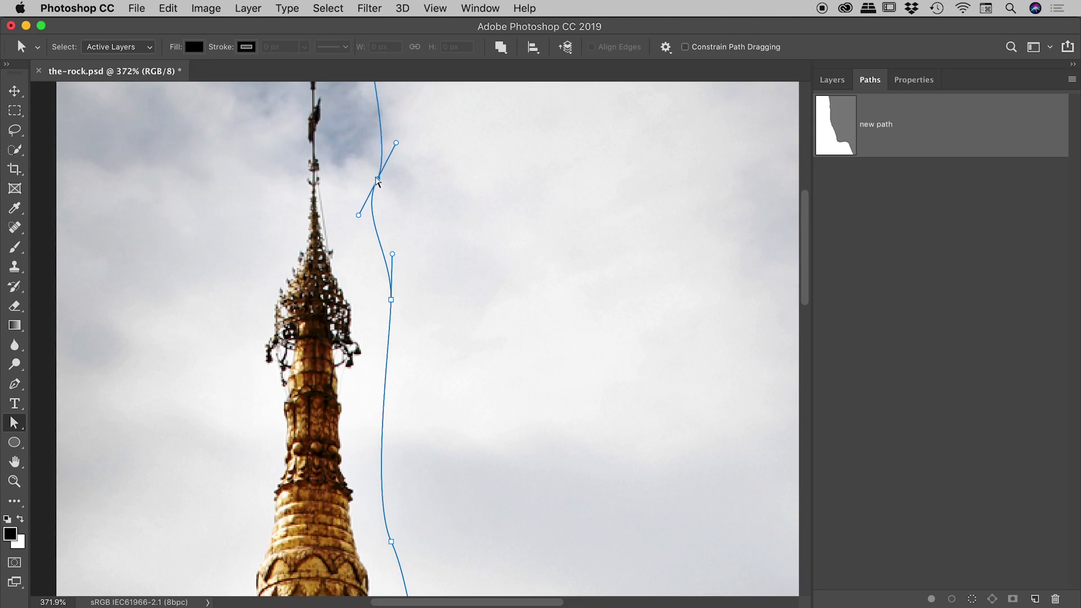
scroll(427, 161, "up", 10)
key("super+z")
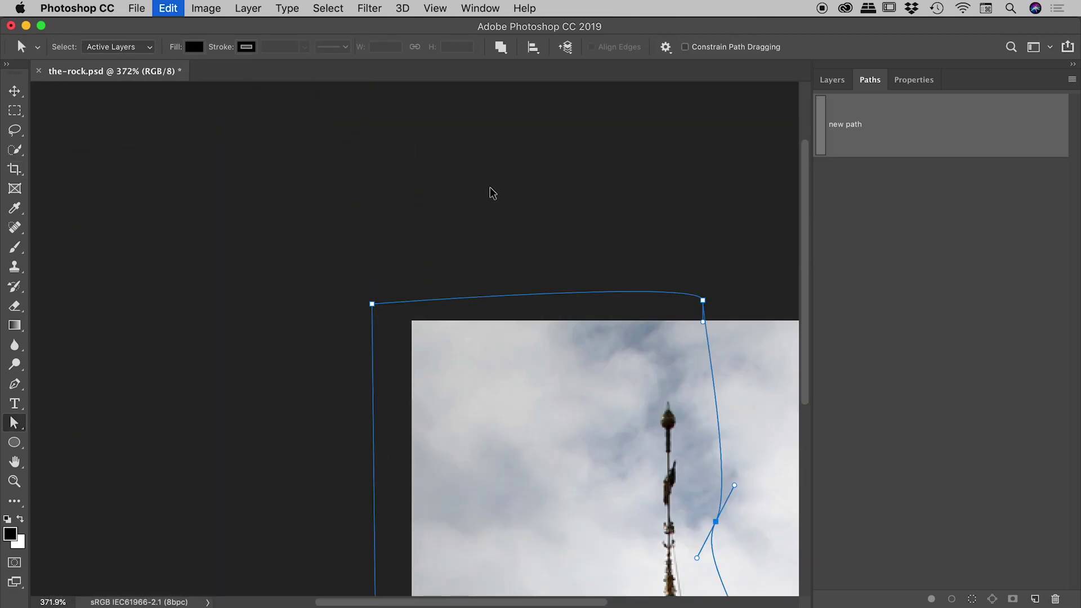
scroll(534, 345, "down", 6)
scroll(534, 345, "right", 5)
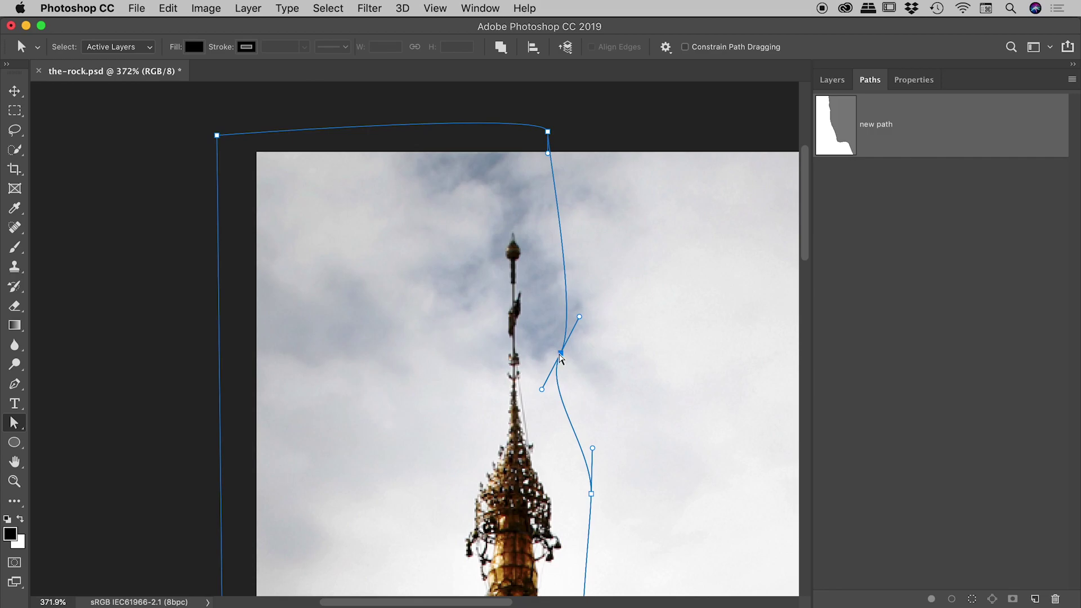
- Move the path points and handles to follow the spire, then save the-rock.psd
left_click_drag(561, 355, 548, 339)
left_click_drag(567, 303, 564, 296)
left_click_drag(590, 380, 541, 278)
left_click_drag(543, 391, 538, 430)
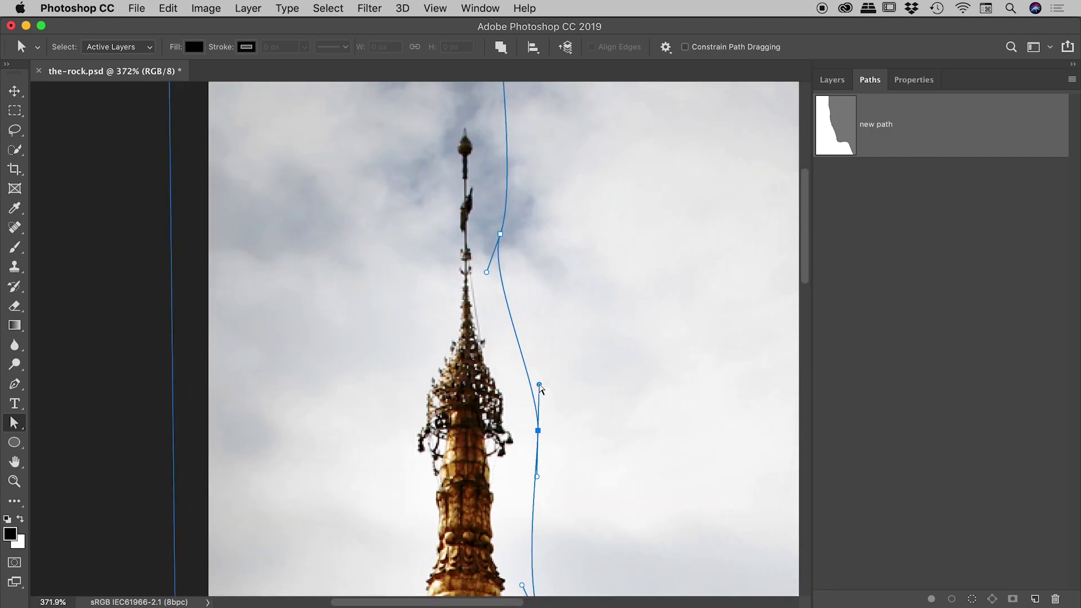
left_click_drag(538, 385, 547, 376)
left_click_drag(623, 363, 623, 319)
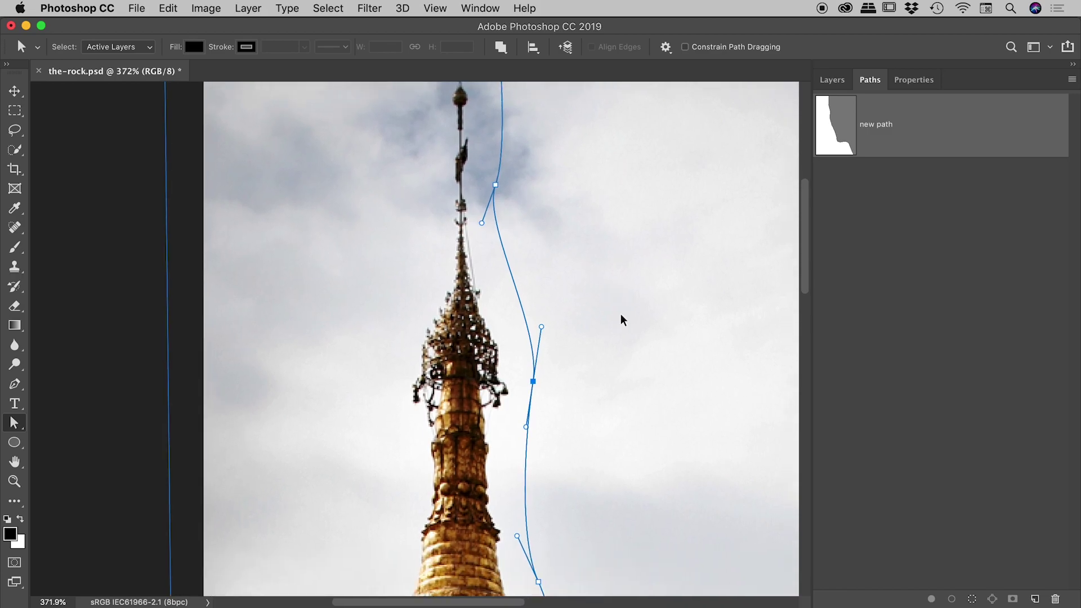
key("super+s")
key("super+Tab")
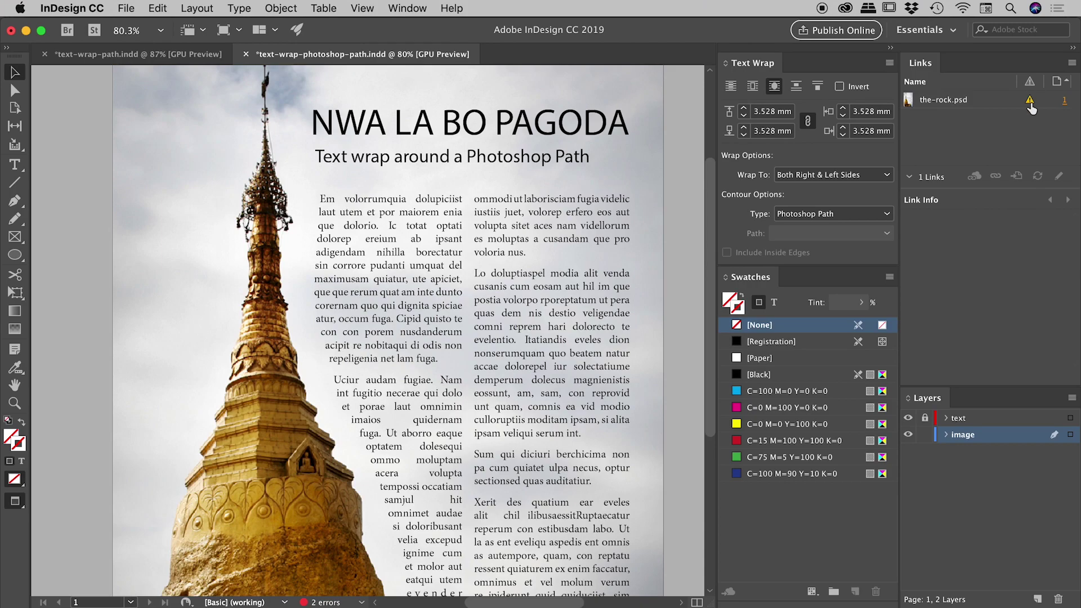
- Switch to Normal view and update the modified the-rock.psd link from the frame icon
left_click(389, 329)
scroll(409, 200, "up", 5)
scroll(408, 200, "left", 1)
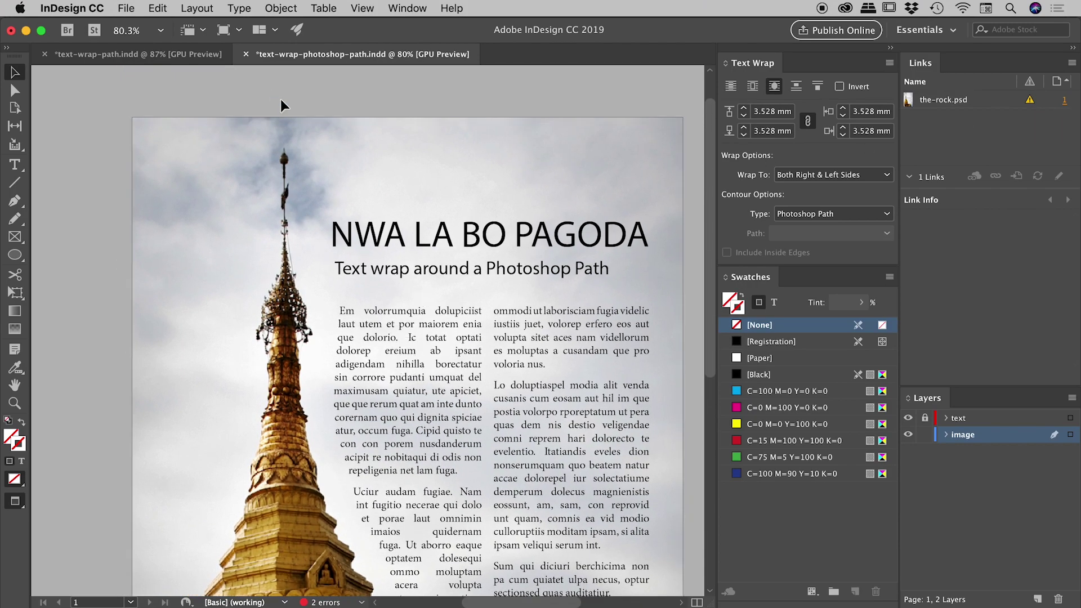
key("w")
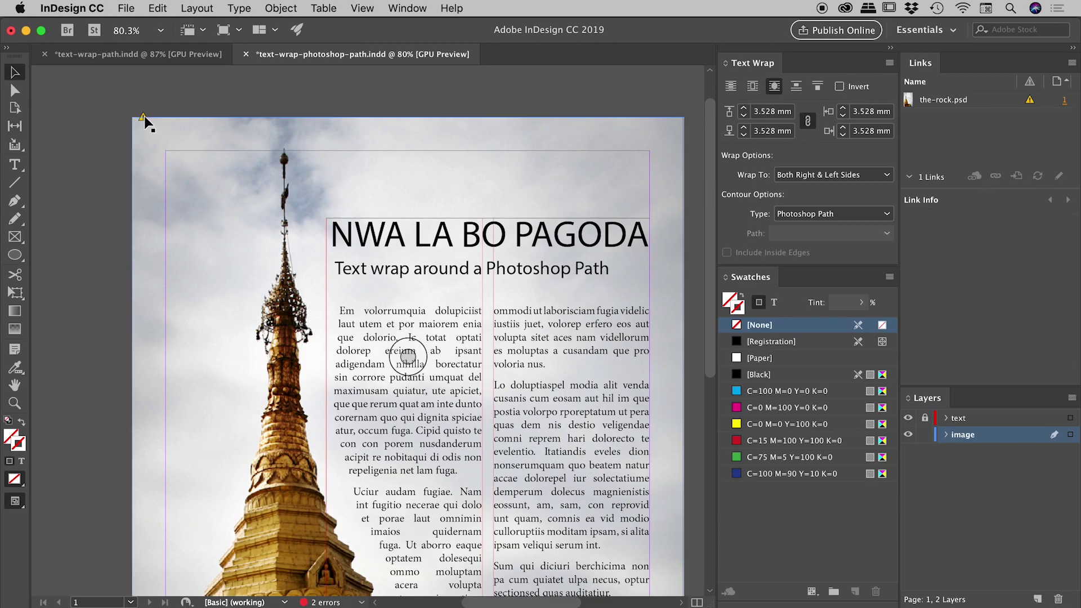
mouse_move(144, 116)
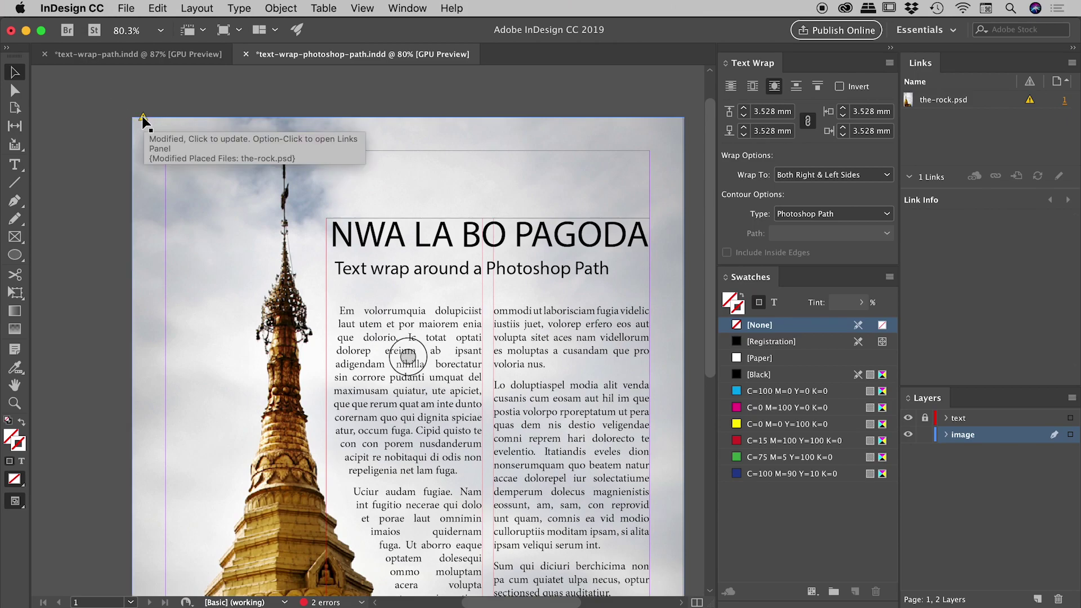
left_click(143, 118)
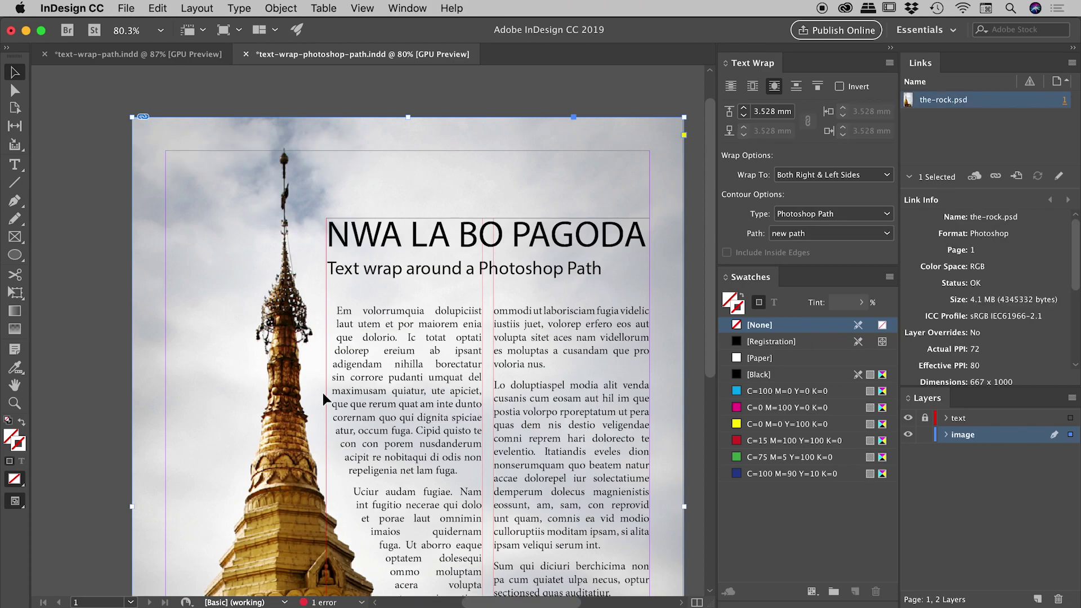
- Zoom out to the whole page and deselect to view the final text wrap
scroll(341, 288, "down", 3)
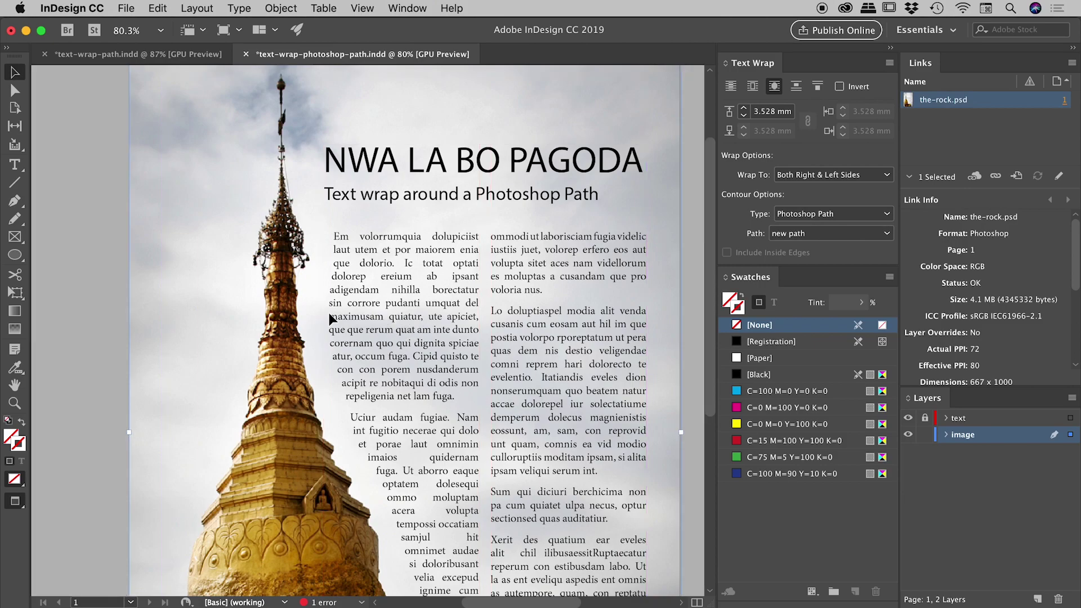
scroll(324, 400, "down", 2)
scroll(324, 400, "down", 2)
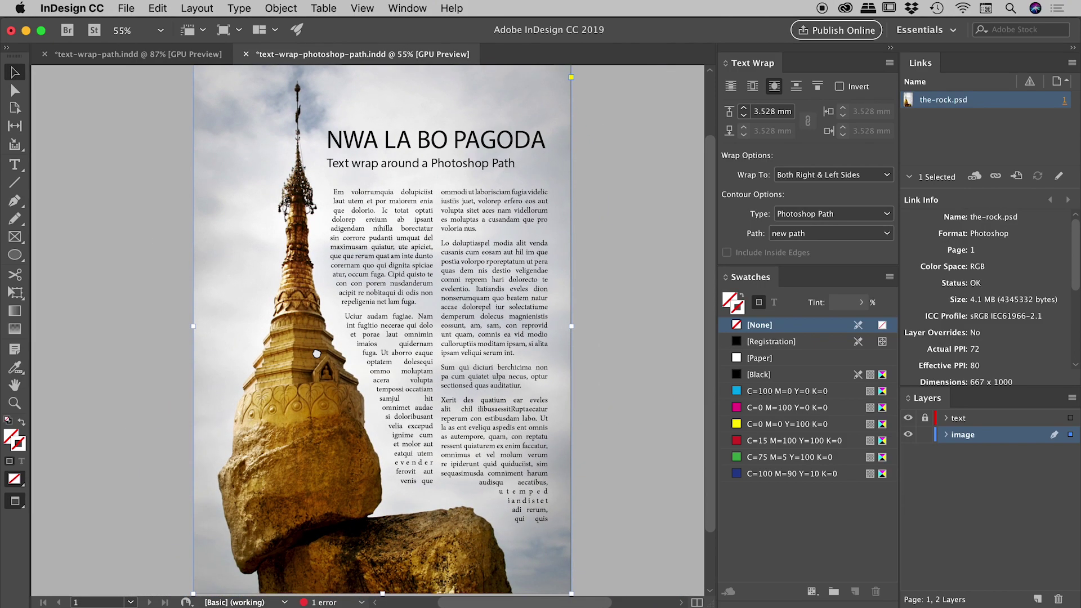
left_click_drag(409, 401, 403, 392)
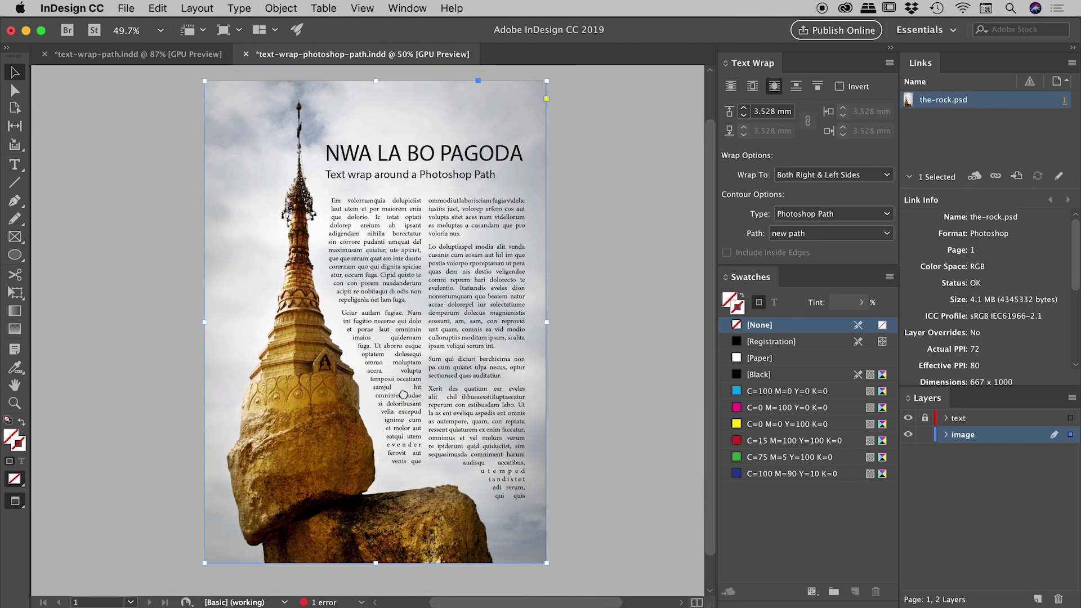
left_click(619, 350)
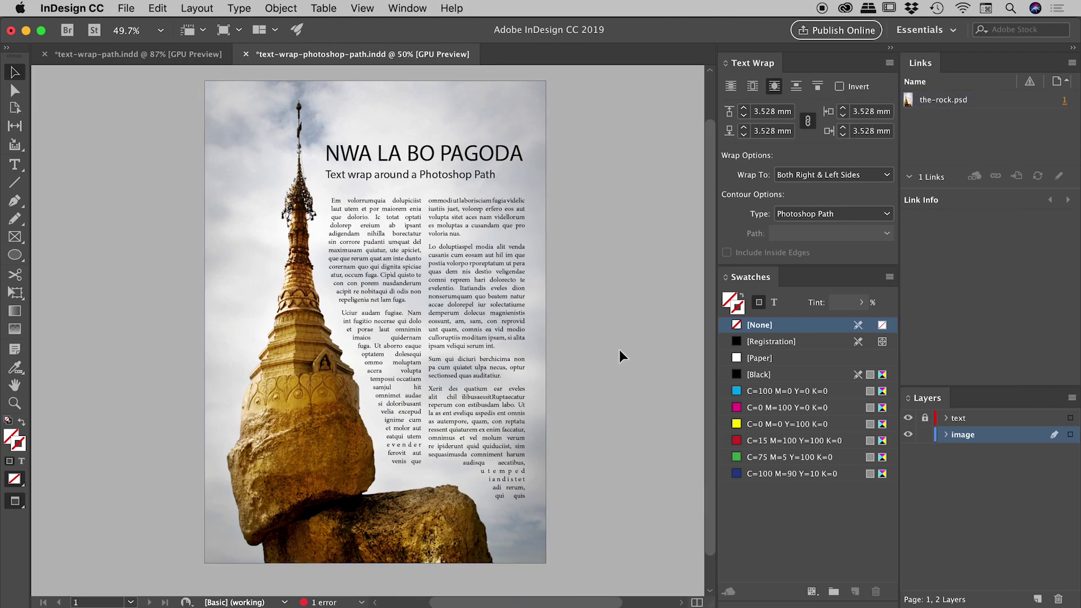